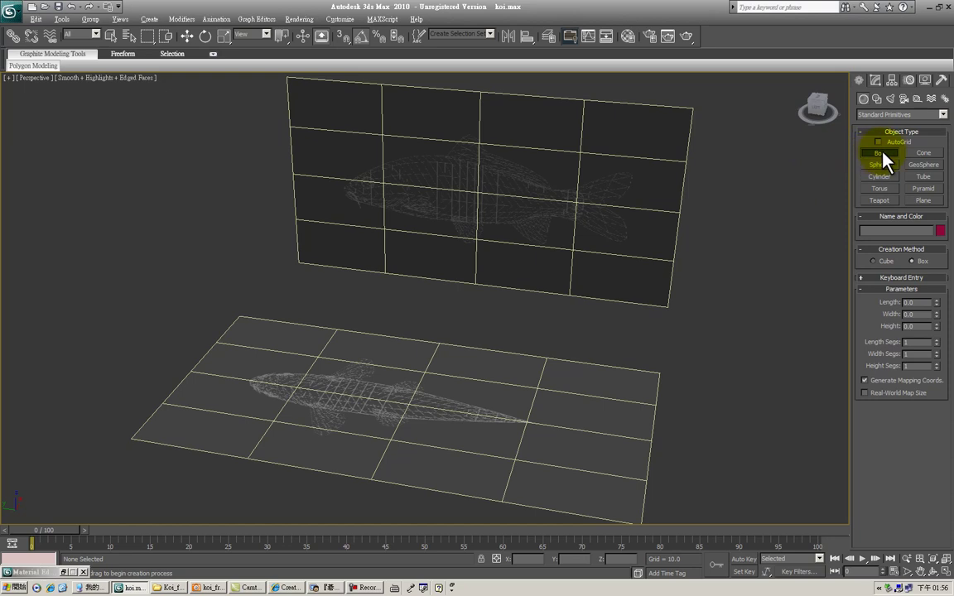
Create a box about 37 by 38 units over the fish's top-view reference and convert it to an Editable Poly.
left_click_drag(337, 365, 390, 420)
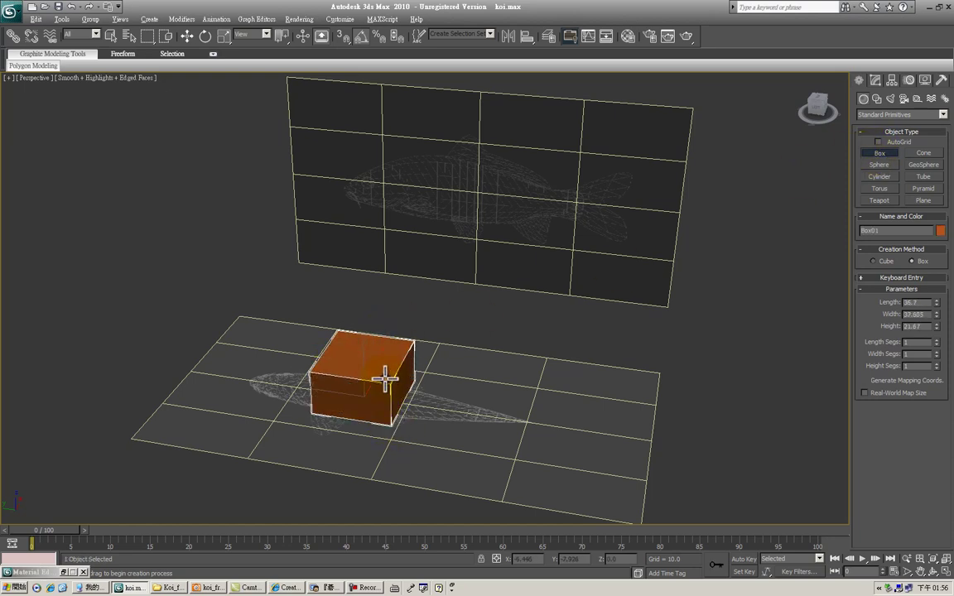
left_click(187, 36)
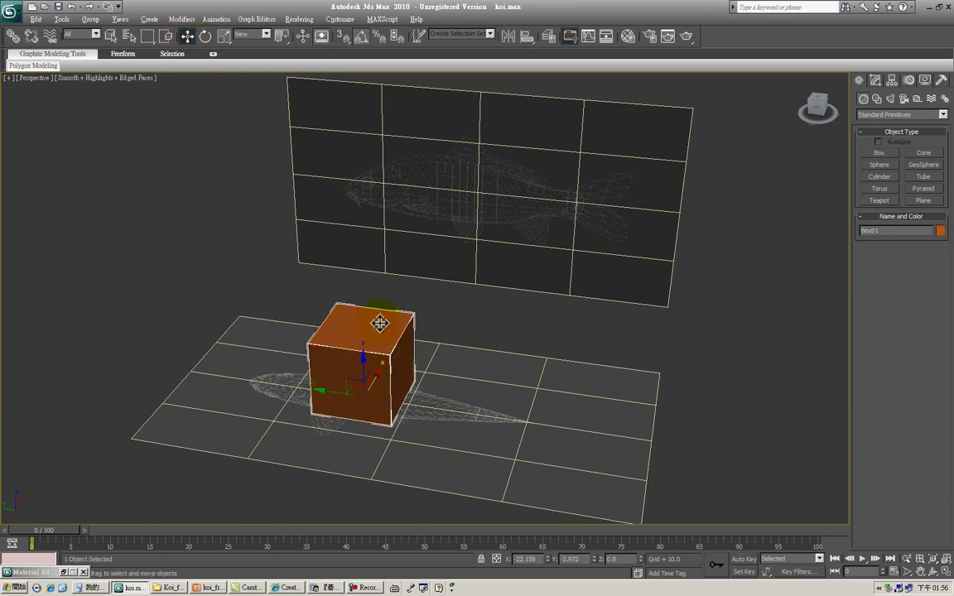
right_click(367, 346)
mouse_move(381, 453)
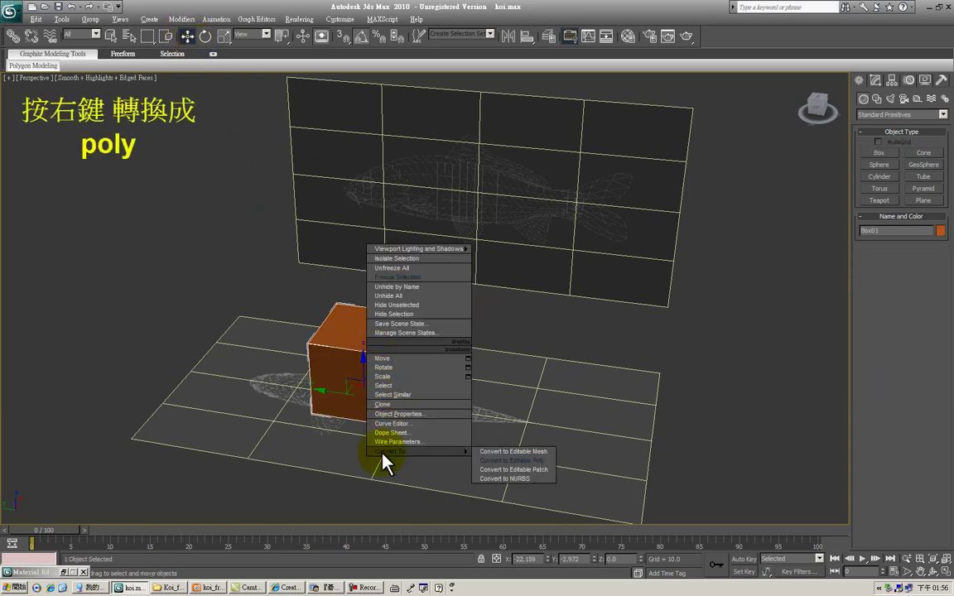
left_click(530, 461)
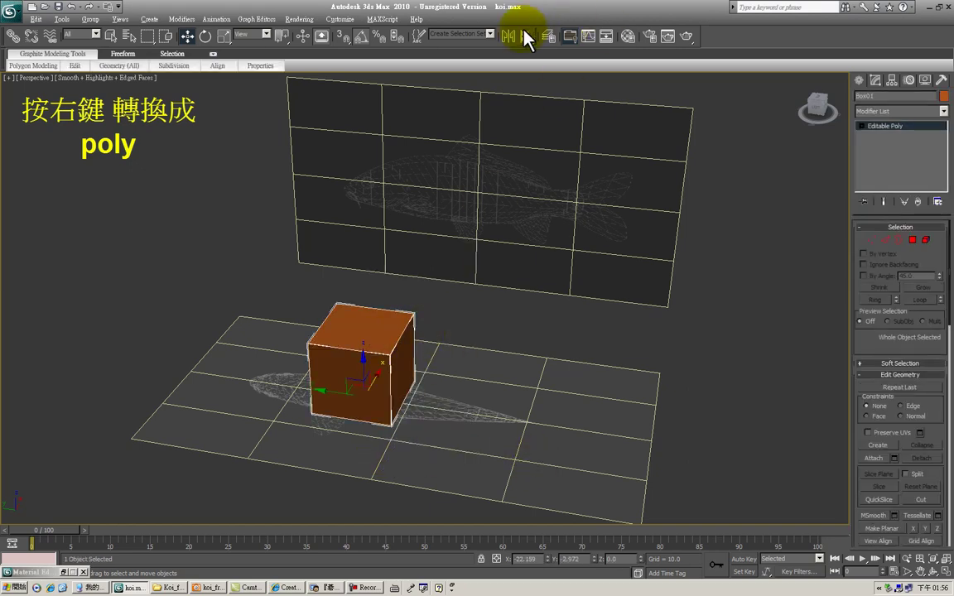
Set the 03 - Default material's diffuse color to RGB 188, 194, 145 and assign it to the box.
left_click(626, 37)
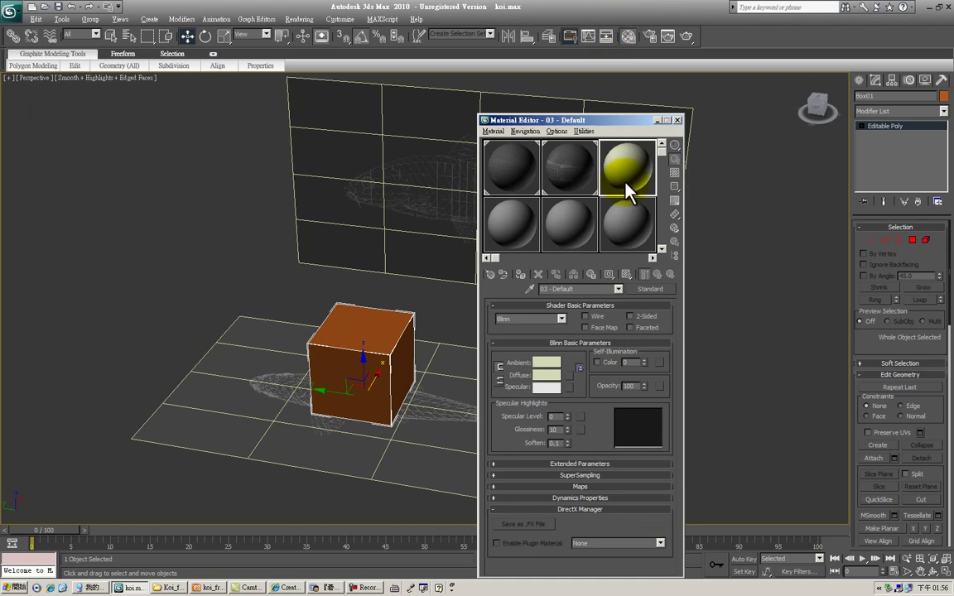
left_click(548, 376)
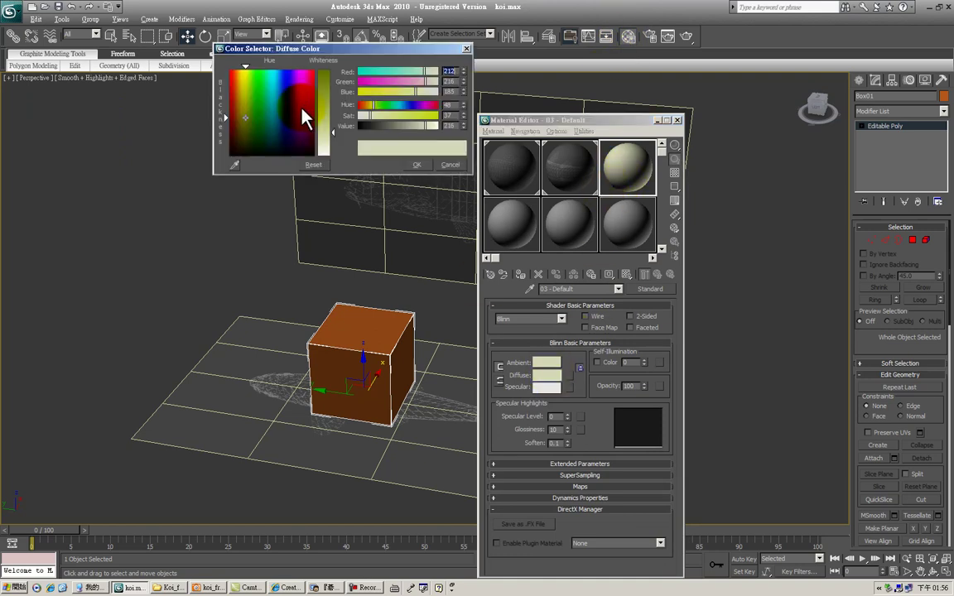
left_click(326, 126)
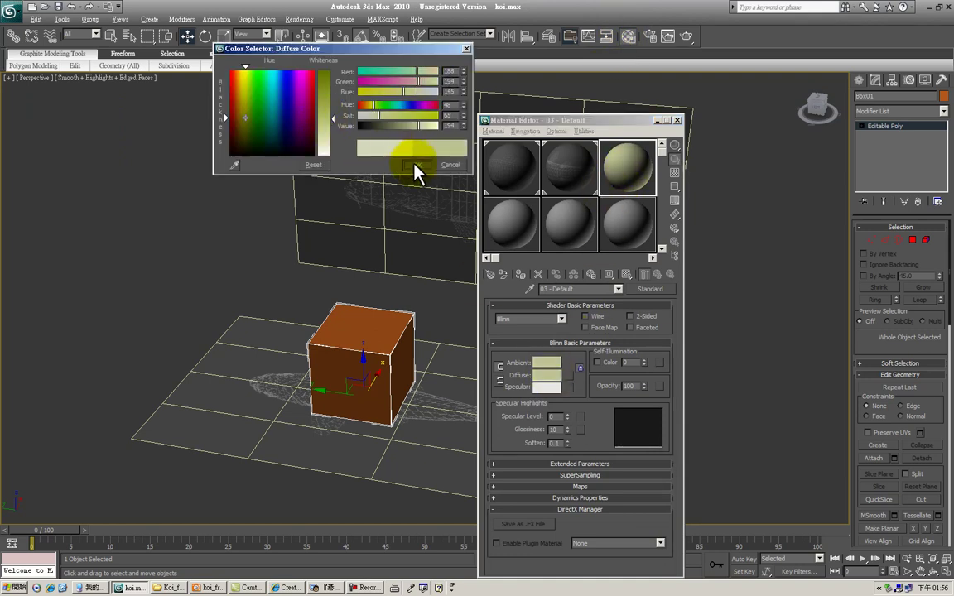
left_click(417, 165)
left_click(386, 327)
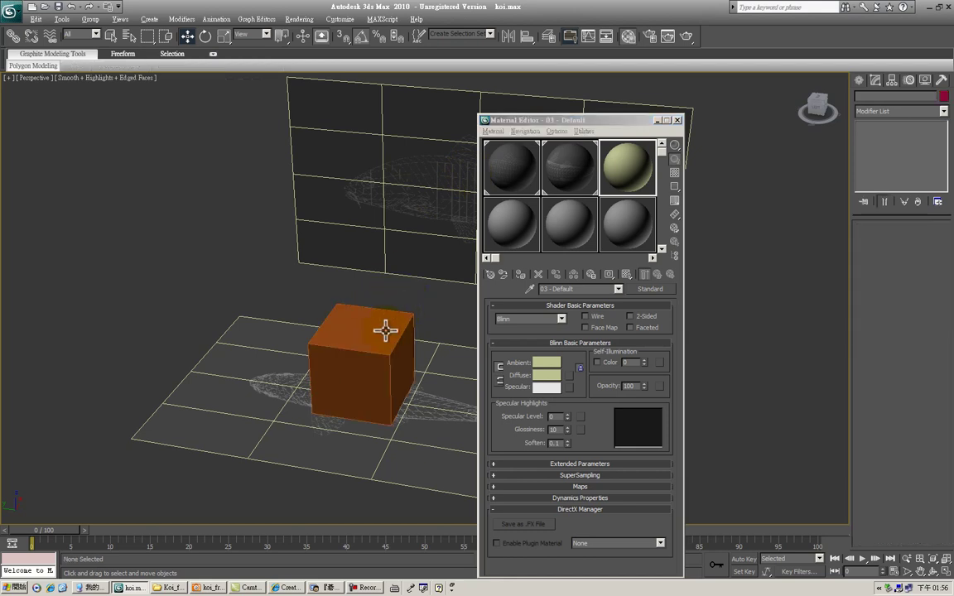
left_click(520, 274)
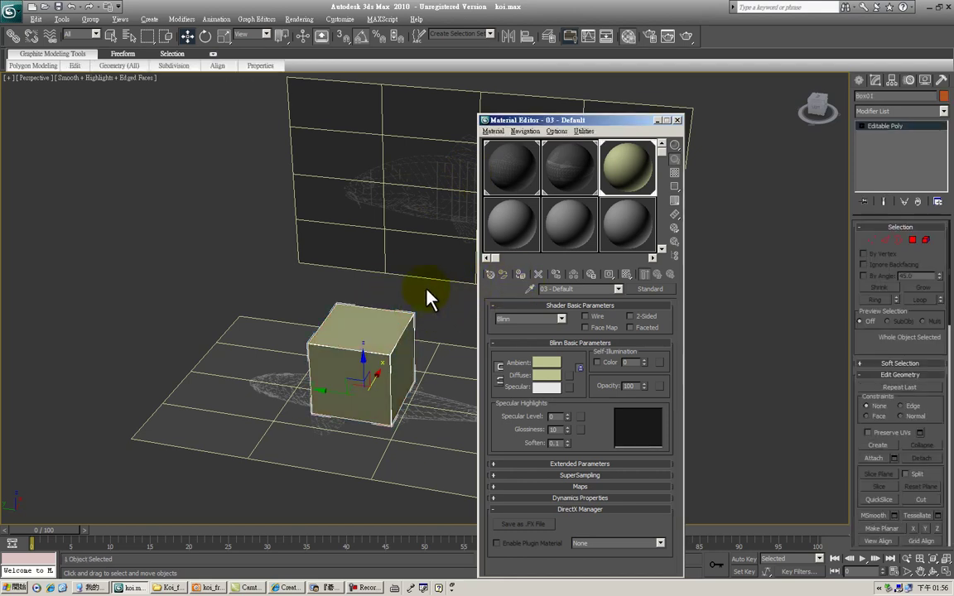
Change the box's object color to dark blue and close the Material Editor.
left_click(389, 337)
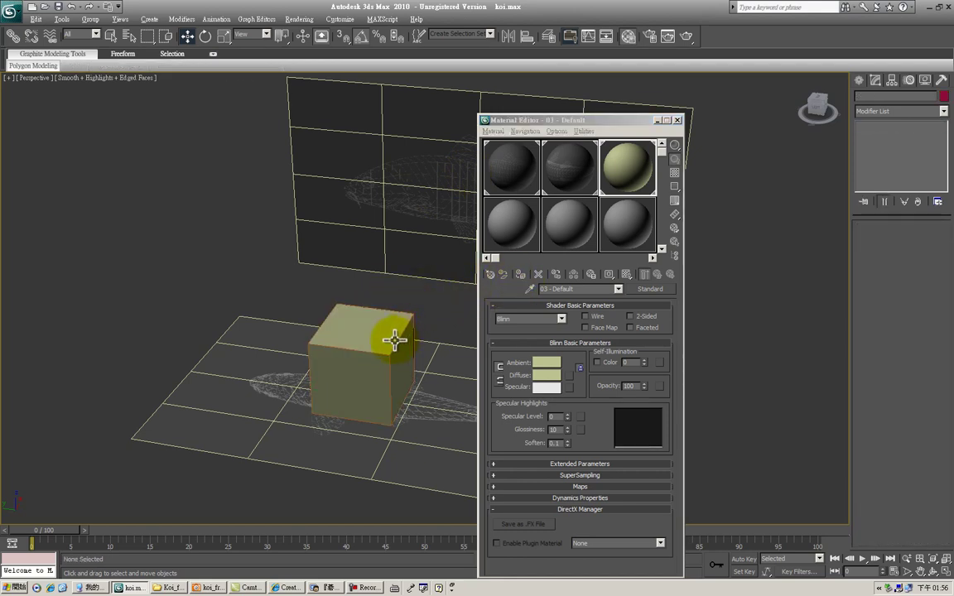
left_click(943, 96)
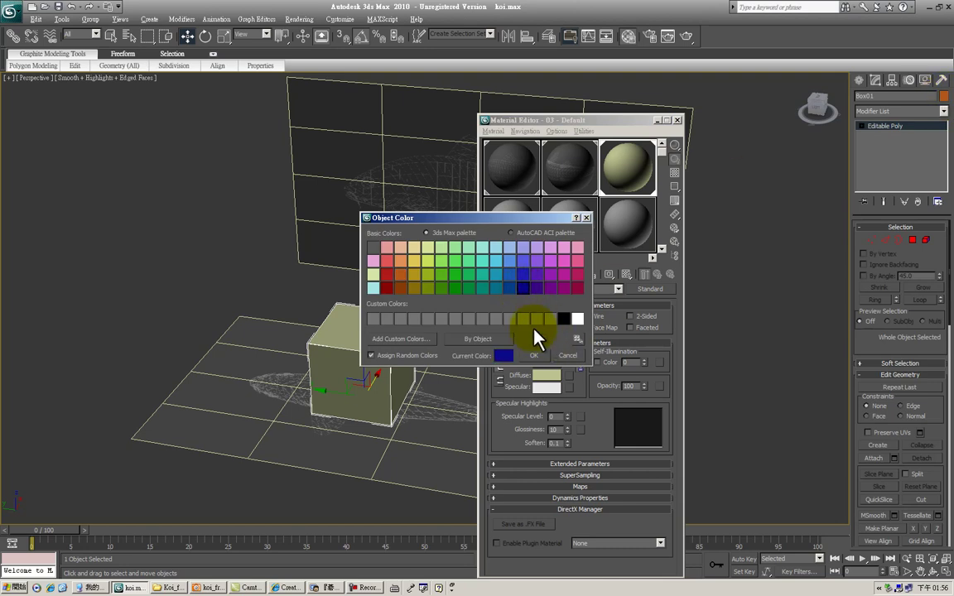
left_click(535, 356)
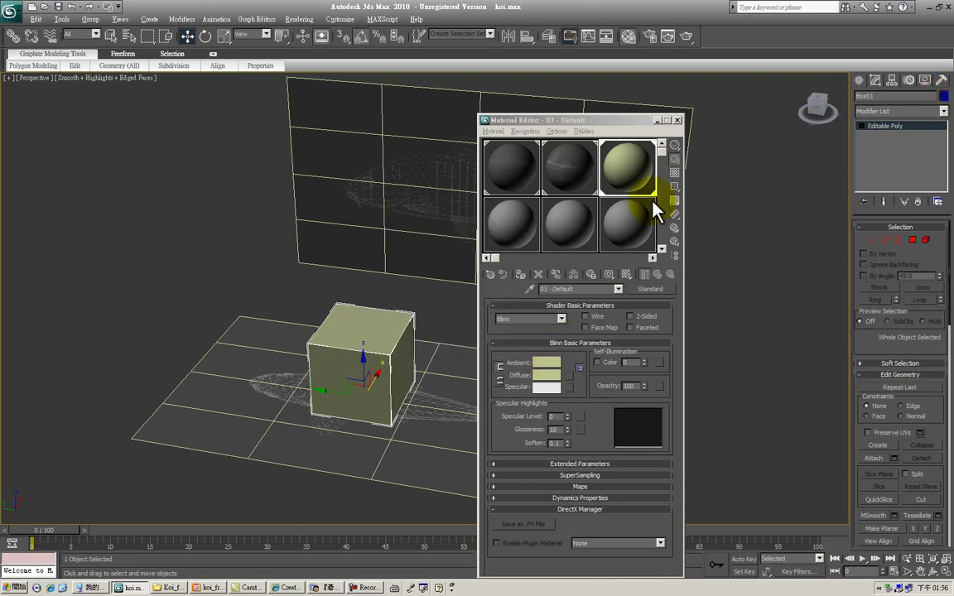
left_click(677, 121)
left_click(667, 418)
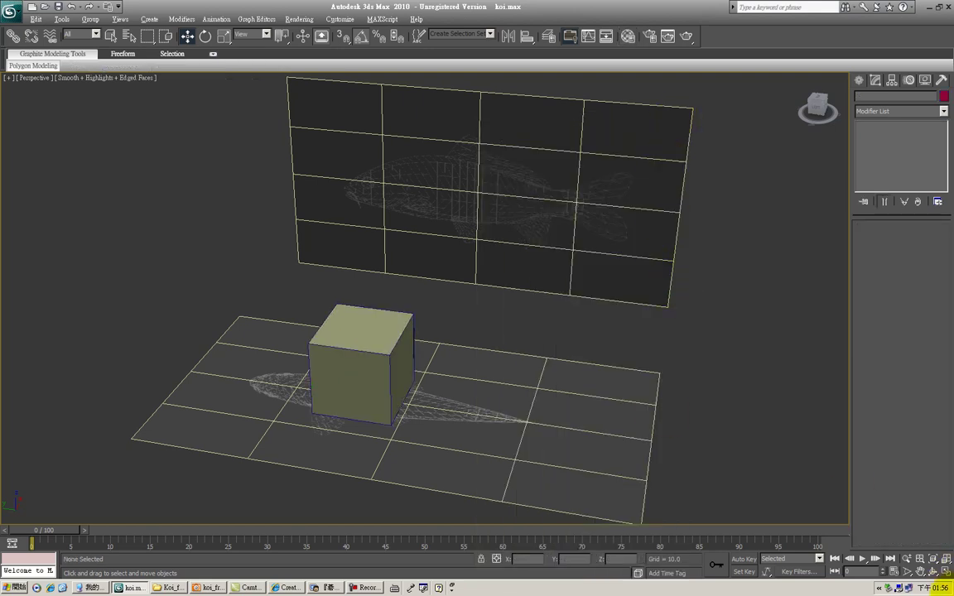
Move the box in the Top and Left views so it sits centred on the middle of the fish's body.
left_click(945, 571)
middle_click_drag(324, 243, 293, 179)
left_click(144, 164)
left_click_drag(180, 161, 266, 160)
left_click_drag(220, 124, 222, 116)
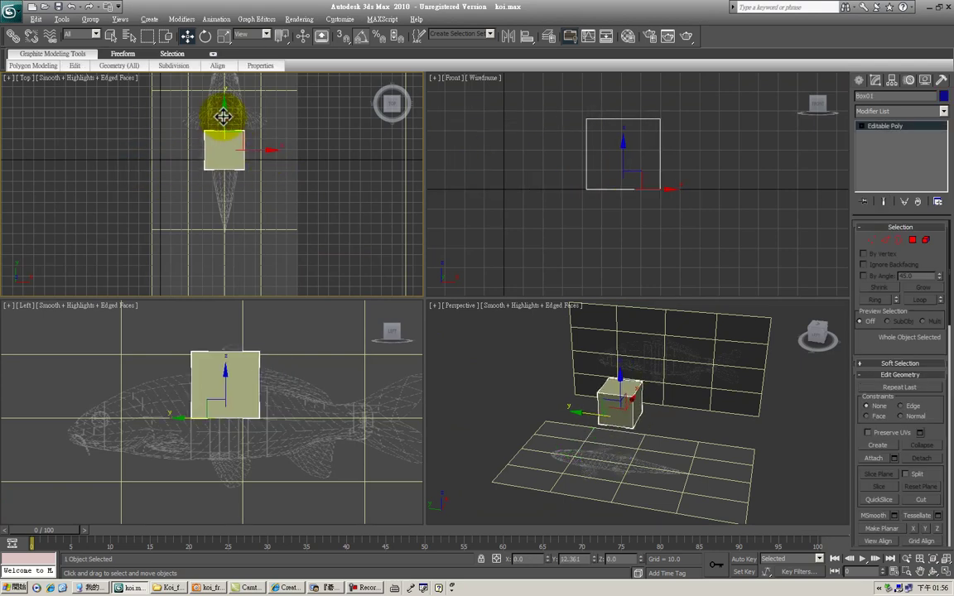
left_click(291, 341)
left_click(221, 375)
left_click_drag(227, 374, 222, 403)
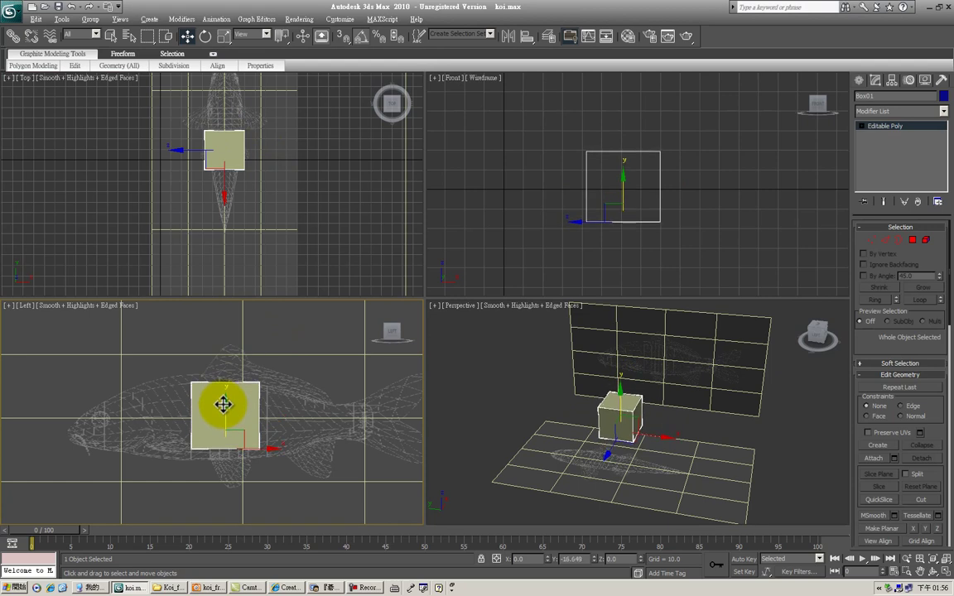
Scale the box vertically to about 121% in the Left view to match the fish's body height.
left_click(224, 35)
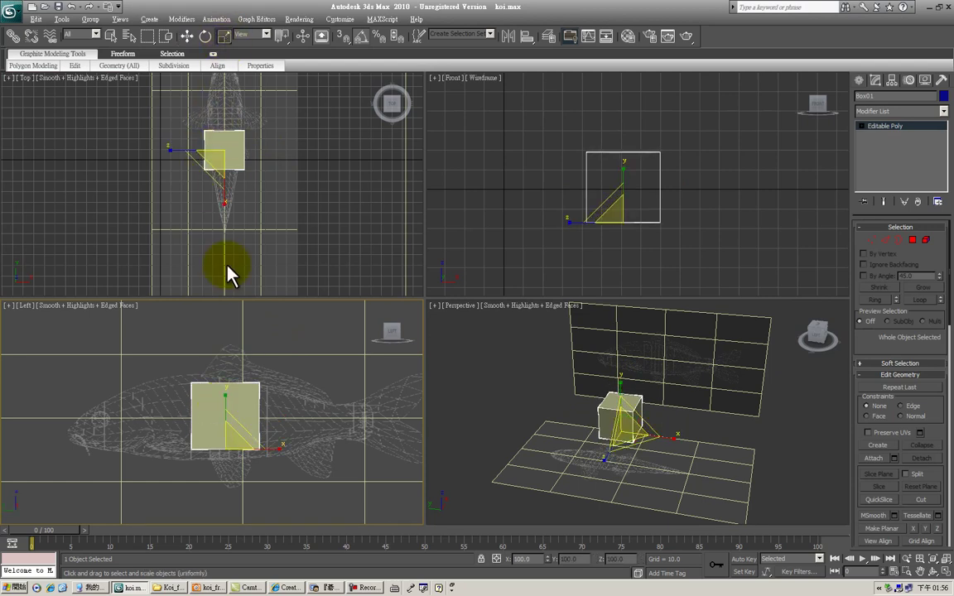
mouse_move(224, 398)
left_mouse_down()
mouse_move(229, 388)
mouse_move(224, 412)
mouse_move(223, 402)
left_mouse_up()
left_click(187, 35)
left_click(222, 38)
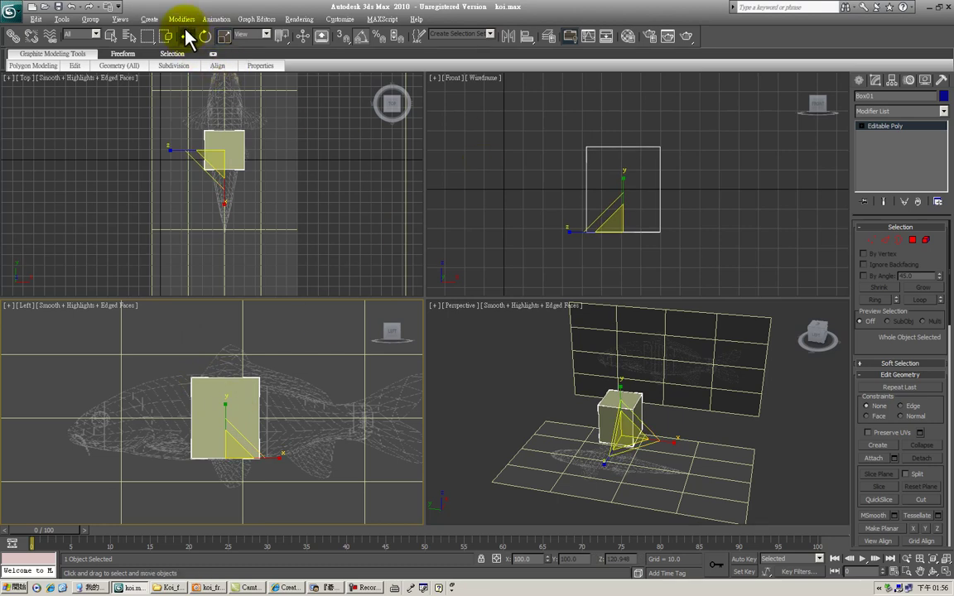
left_click(187, 36)
left_click(615, 265)
Connect the box's four vertical edges with a horizontal edge loop at mid-height.
middle_click_drag(333, 251, 332, 272)
left_click(737, 441)
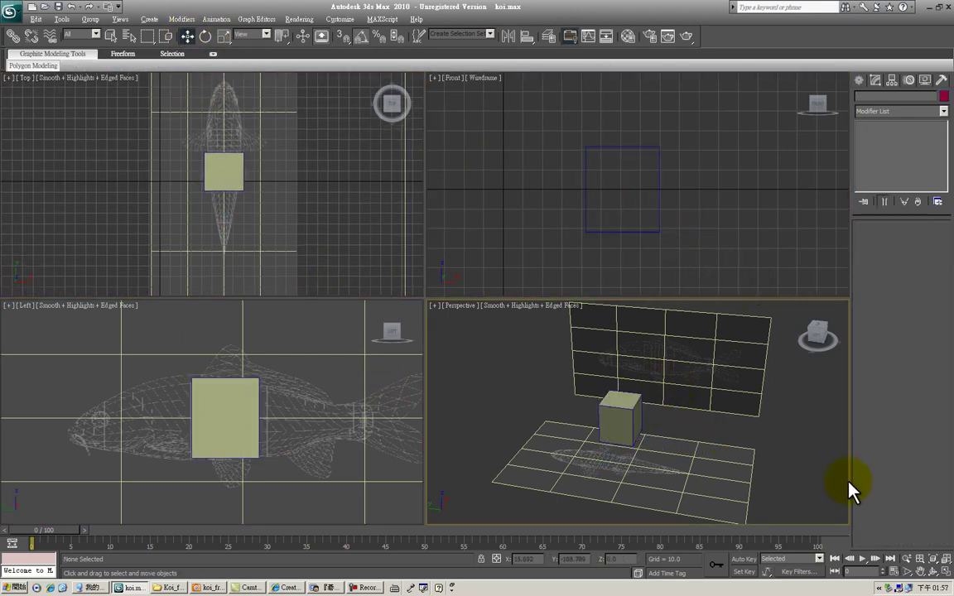
left_click(944, 572)
left_click(933, 572)
left_click_drag(436, 341, 473, 326)
left_click_drag(533, 305, 473, 309)
right_click(571, 292)
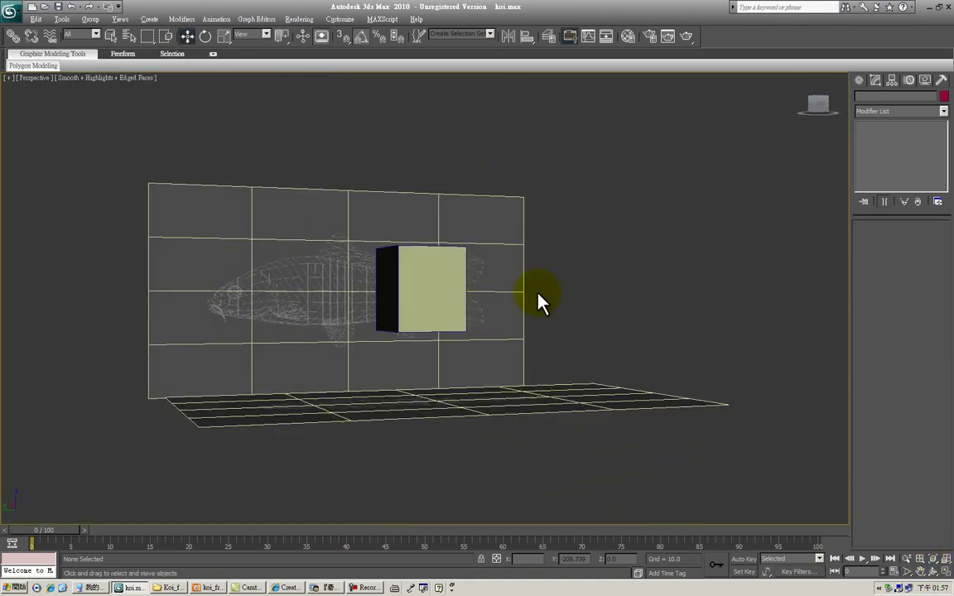
left_click(451, 292)
left_click(885, 240)
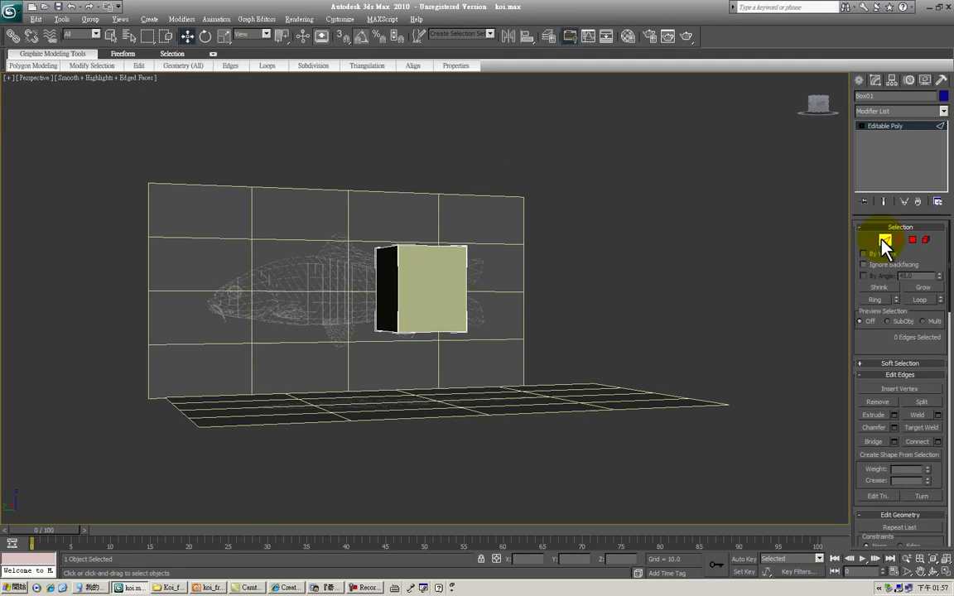
left_click(435, 300)
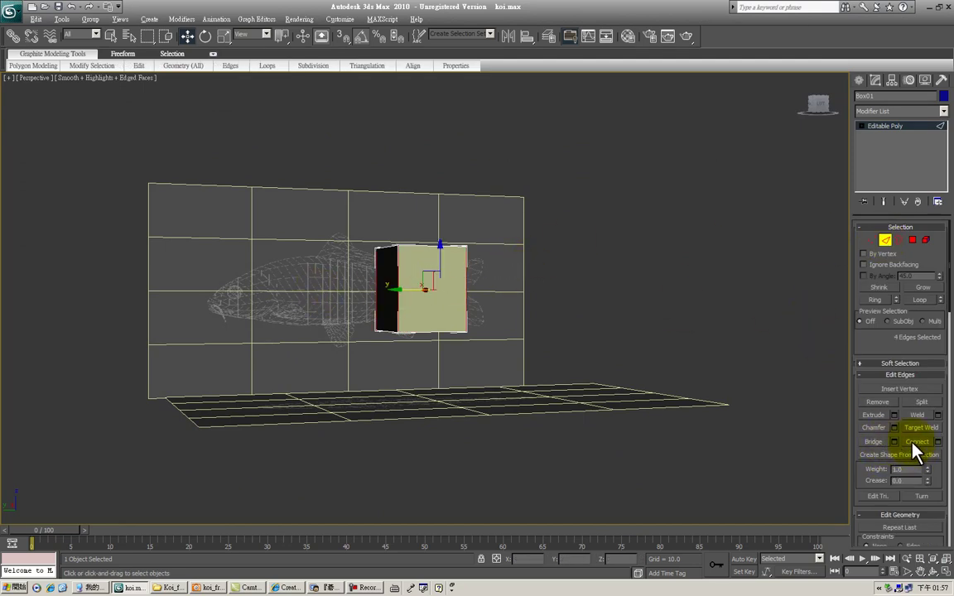
middle_click_drag(527, 313, 514, 330)
Connect the box's six lengthwise edges with a vertical edge loop halfway along its length.
left_click(932, 572)
left_click_drag(476, 352, 474, 243)
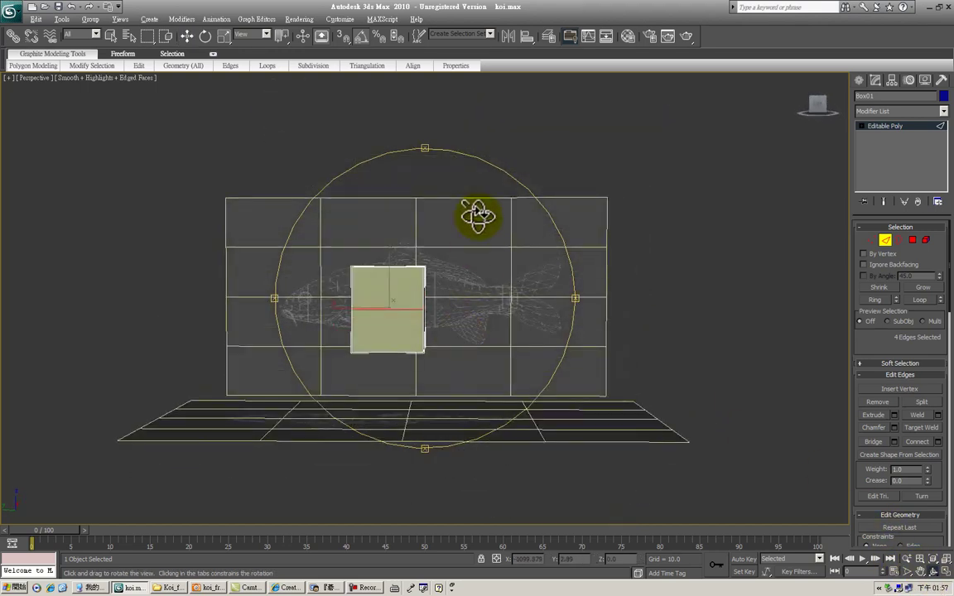
right_click(429, 172)
left_click_drag(393, 383, 395, 384)
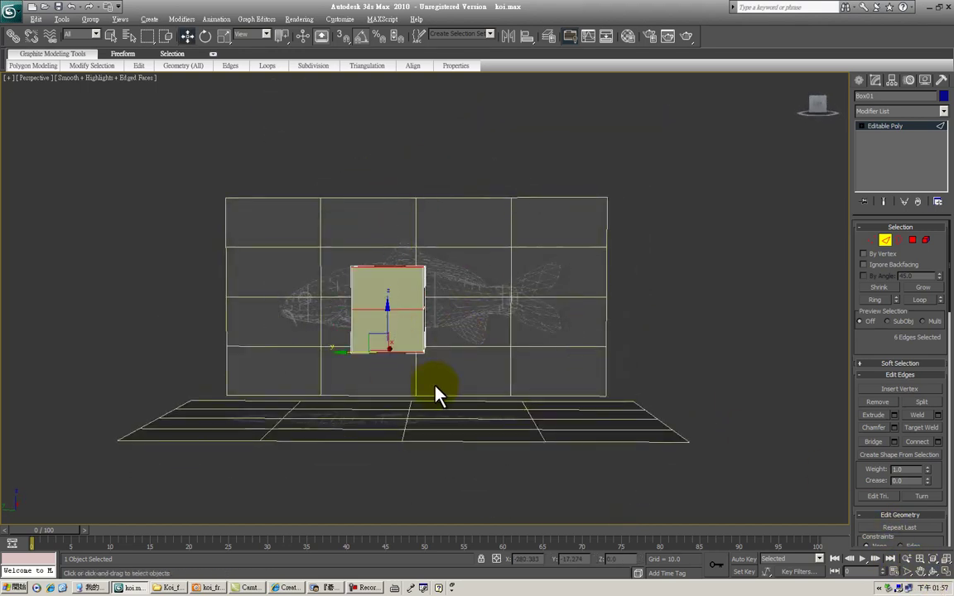
left_click(916, 442)
left_click(700, 352)
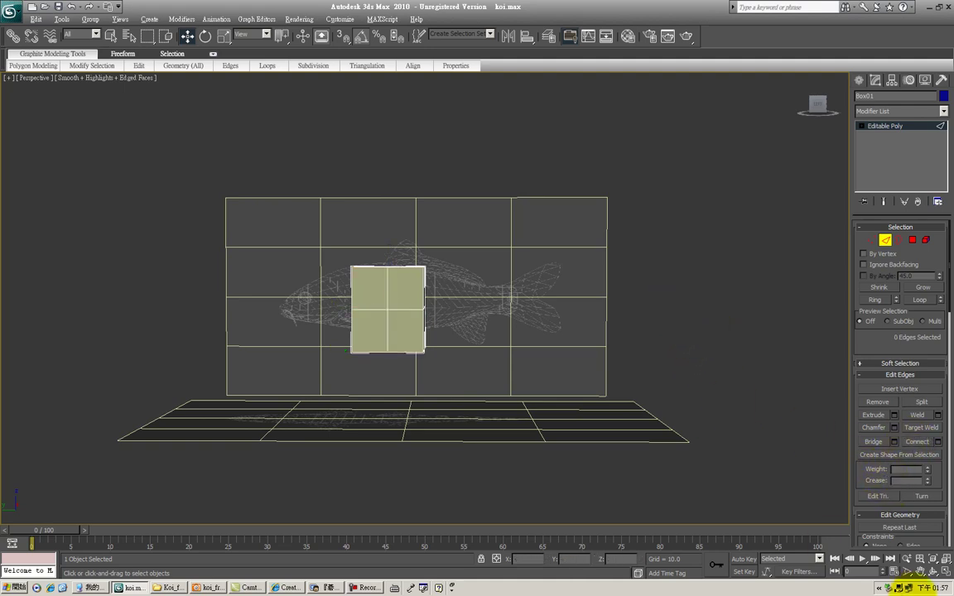
Connect the box's eight widthwise edges with a lengthwise edge loop that divides it into symmetrical halves.
left_click(945, 572)
middle_click_drag(699, 226, 685, 241)
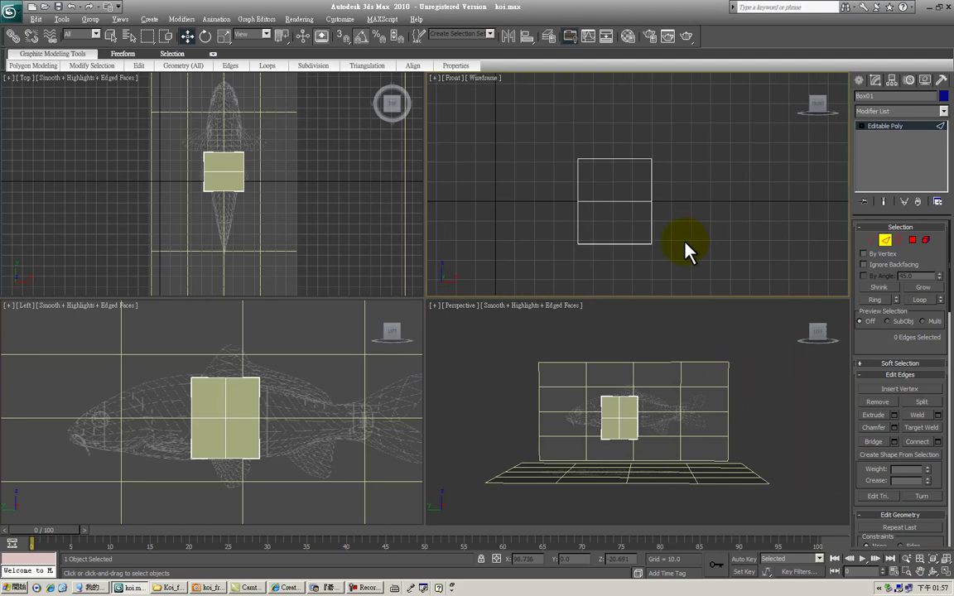
middle_click_drag(654, 294, 658, 273)
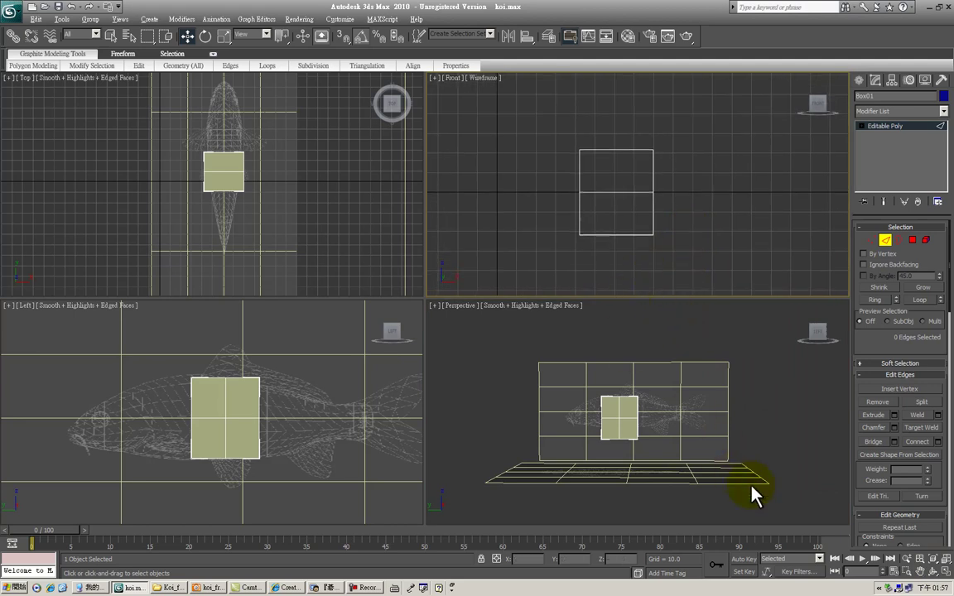
left_click(931, 572)
left_click_drag(686, 454, 646, 406)
right_click(704, 193)
left_click_drag(637, 239, 637, 252)
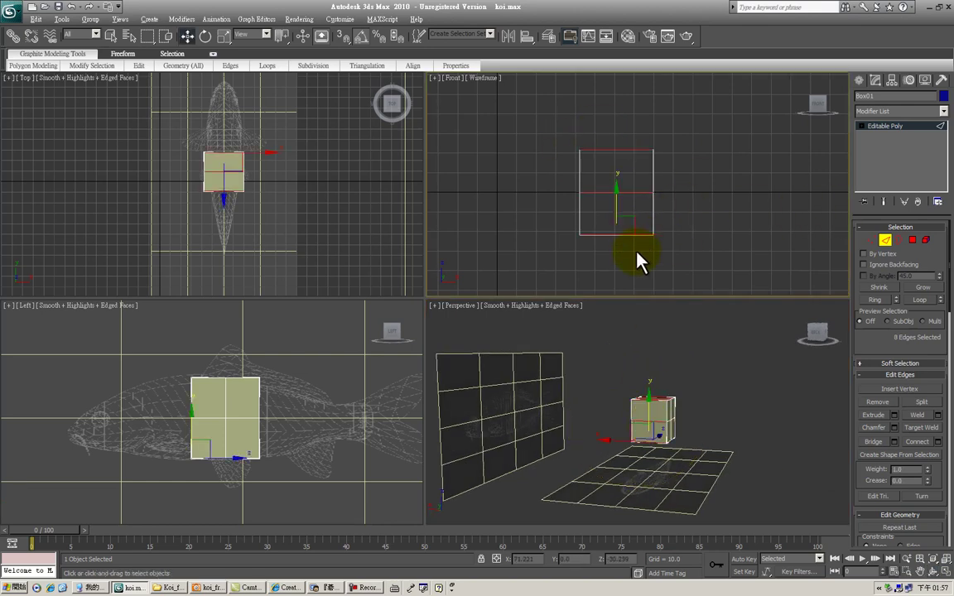
left_click(916, 442)
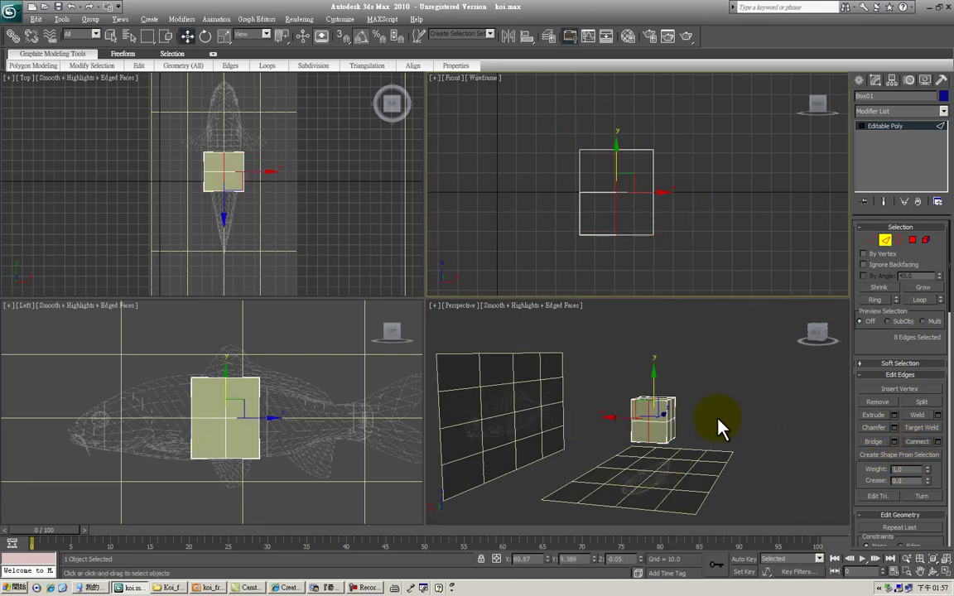
left_click(729, 383)
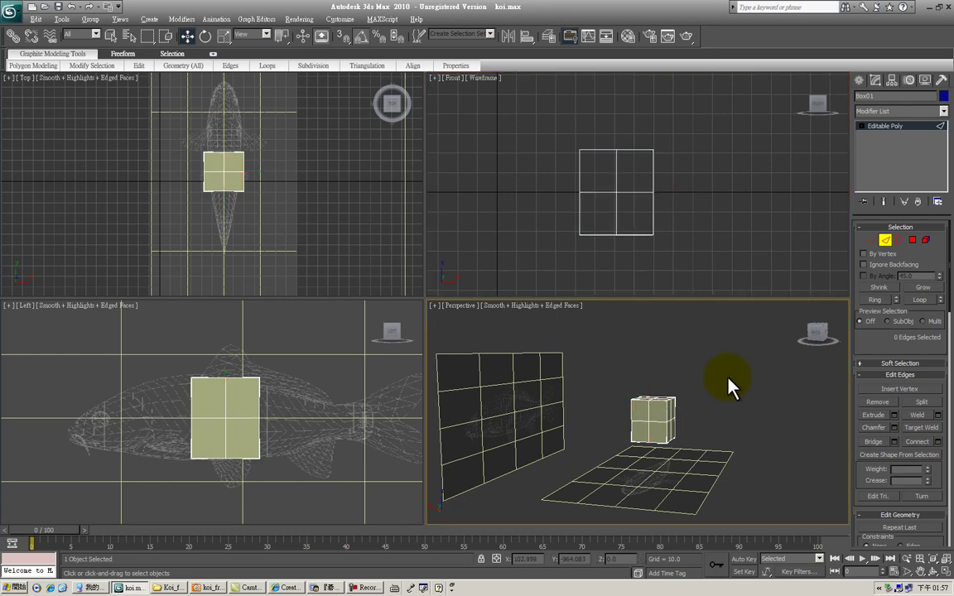
Lower the box's upper corner vertices and raise its lower corner vertices in the Front view to form a hexagonal cross-section.
left_click(934, 571)
left_click_drag(549, 377, 681, 412)
right_click(674, 352)
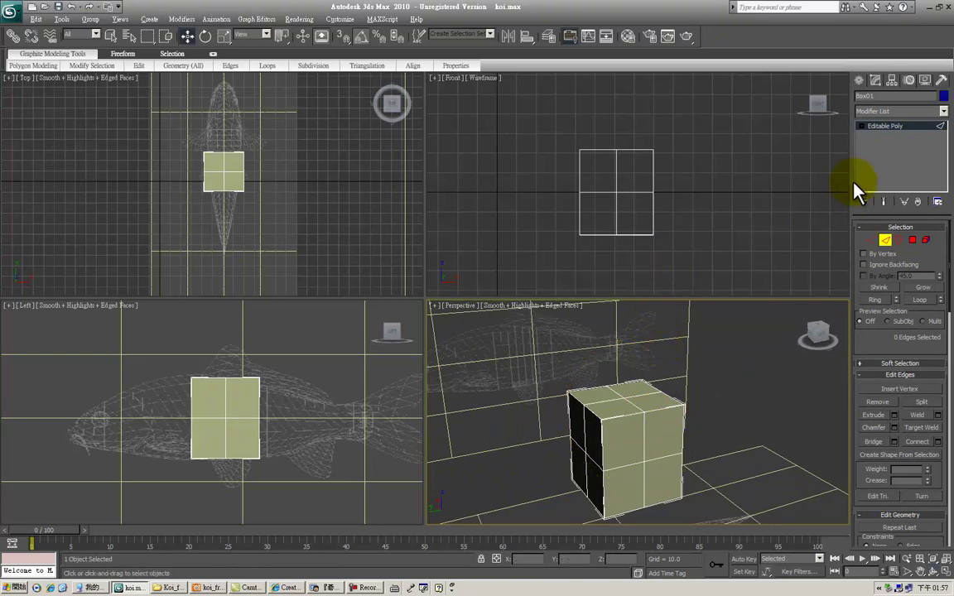
left_click(871, 239)
left_click_drag(559, 142, 599, 184)
left_click_drag(643, 143, 681, 175, "ctrl")
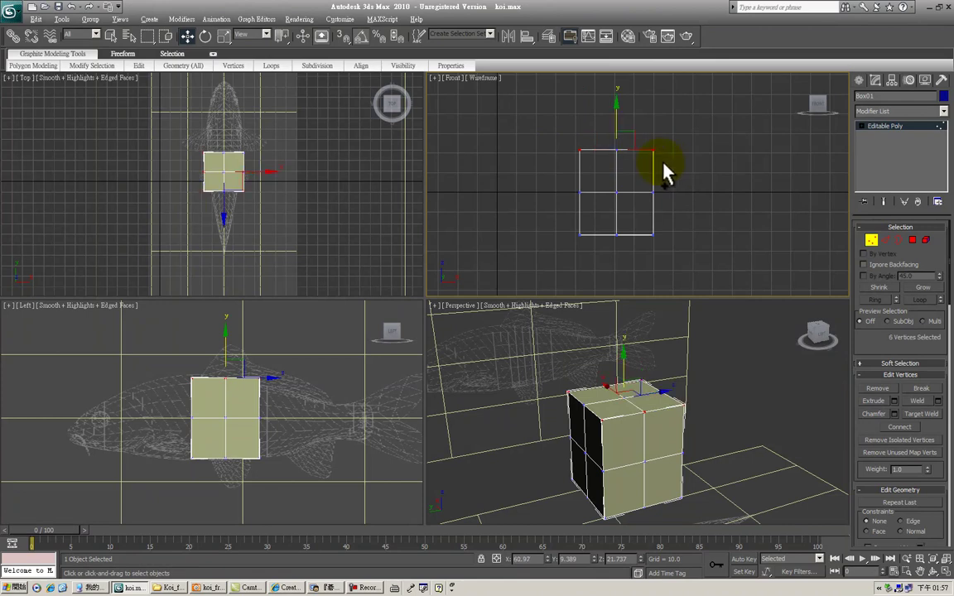
left_click_drag(616, 117, 617, 137)
left_click_drag(571, 222, 669, 260)
left_click_drag(613, 196, 615, 186)
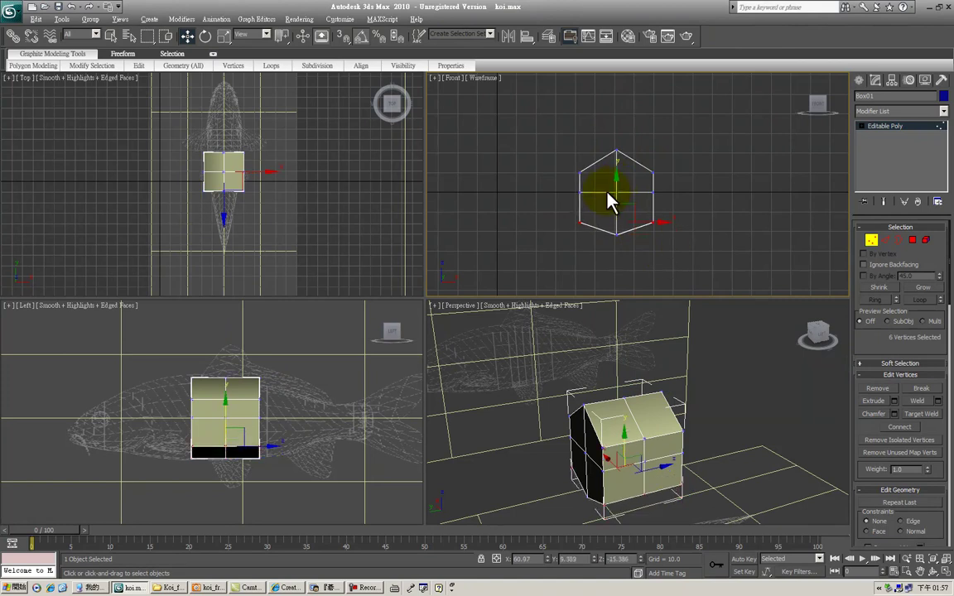
Delete the four polygons that close the box's end facing the koi's head.
left_click(330, 383)
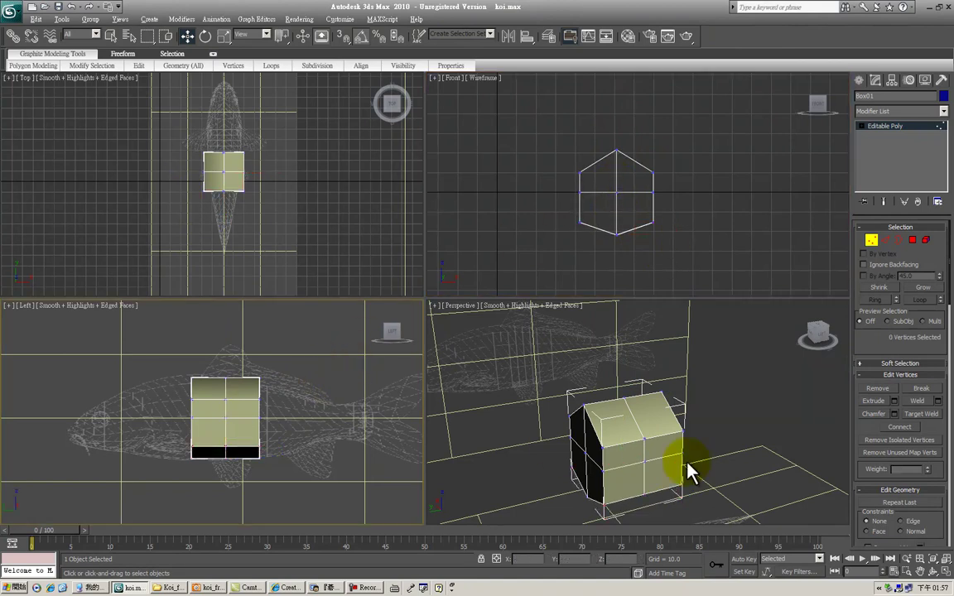
left_click(946, 571)
scroll(513, 327, "up", 2)
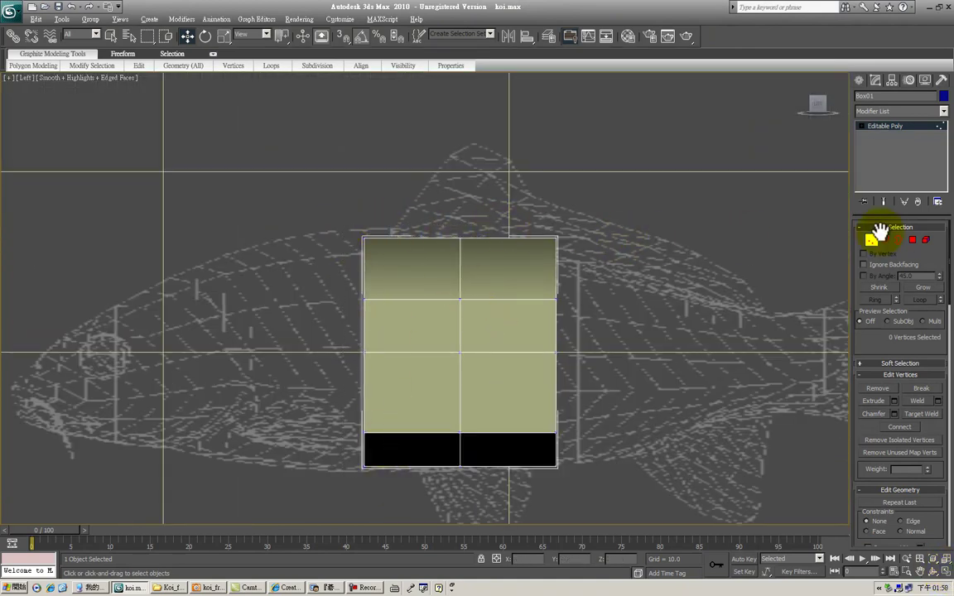
left_click(911, 241)
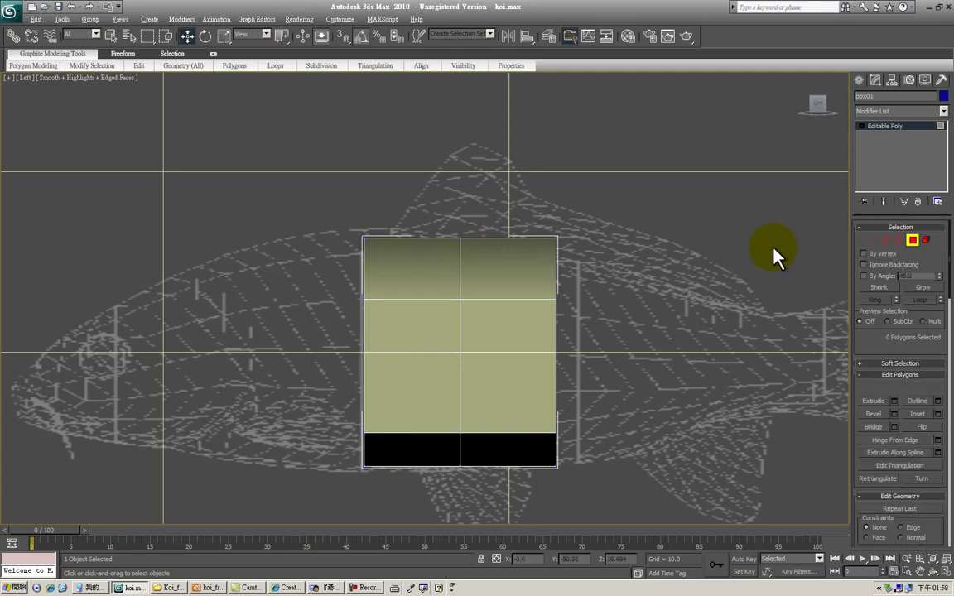
left_click(947, 571)
middle_click_drag(731, 395, 716, 384)
left_click(579, 401)
left_click(579, 400, "ctrl")
left_click(588, 434, "ctrl")
left_click(591, 451, "ctrl")
key("Delete")
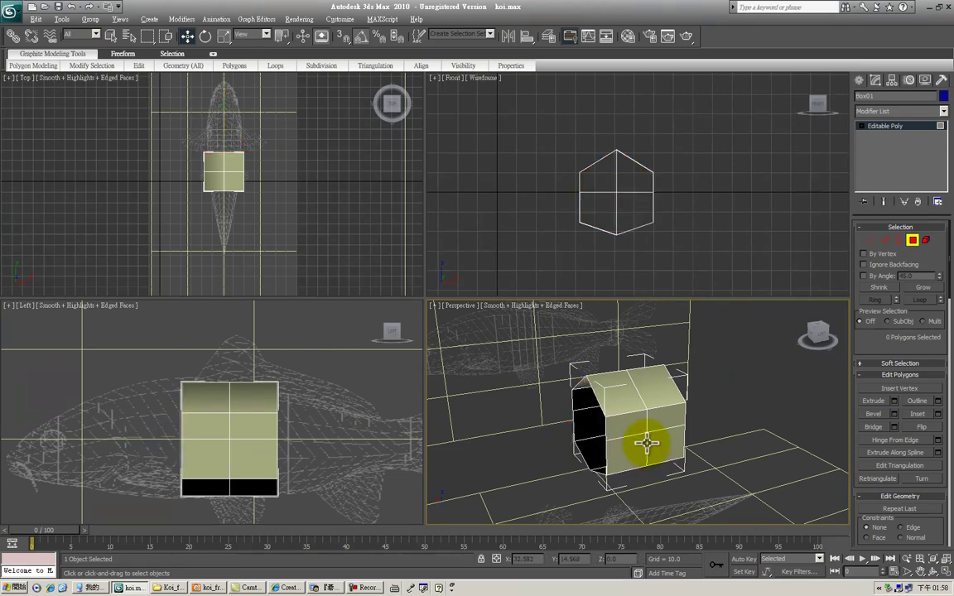
Delete the four polygons that close the box's end facing the koi's tail.
left_click(932, 571)
left_click_drag(544, 348, 519, 339)
right_click(520, 341)
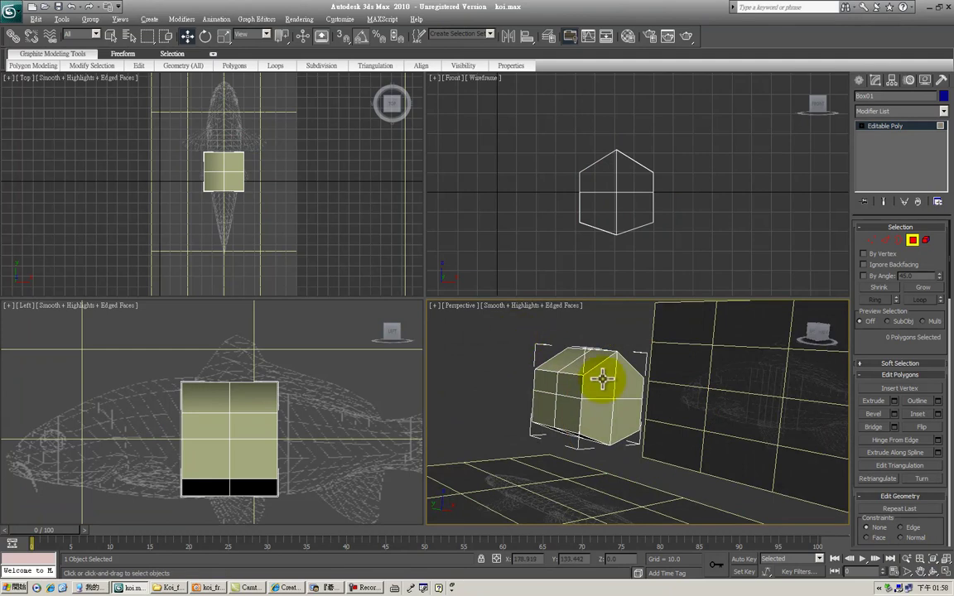
left_click(601, 380)
left_click(630, 386, "ctrl")
left_click(626, 413, "ctrl")
left_click(599, 412, "ctrl")
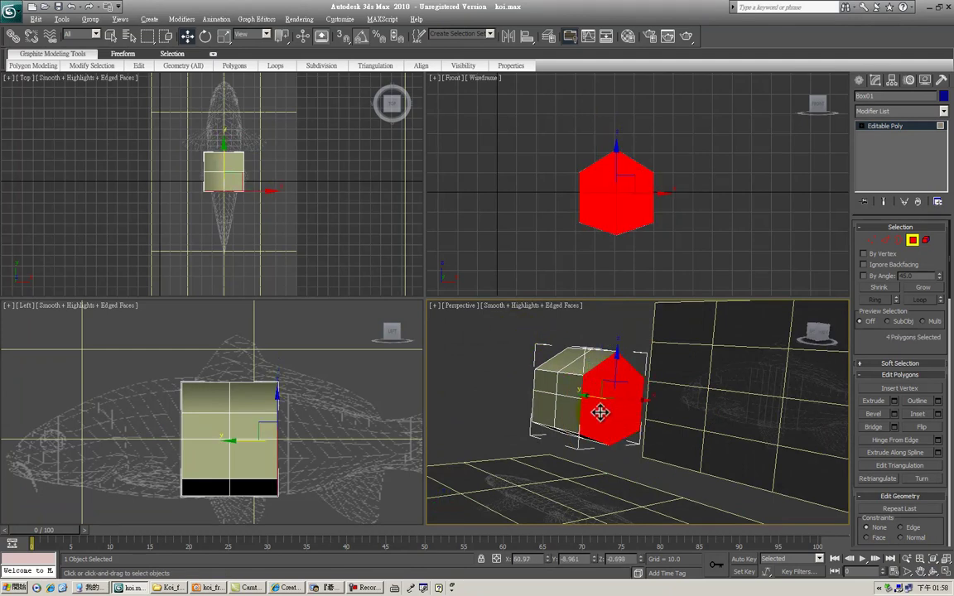
key("Delete")
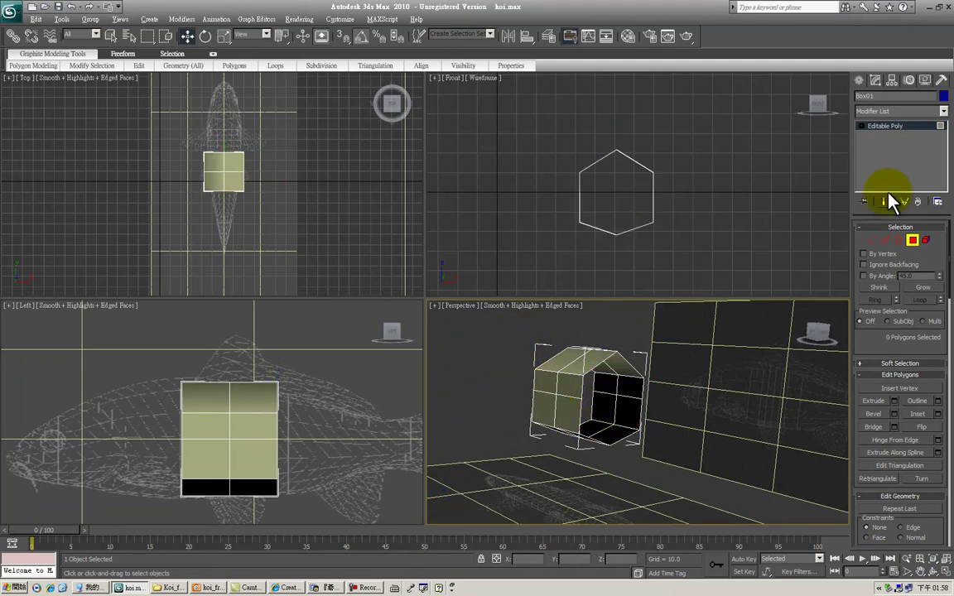
Extend the head-side open border about 19 units toward the head as a new segment, scaling and lowering it slightly to follow the side outline.
left_click(899, 240)
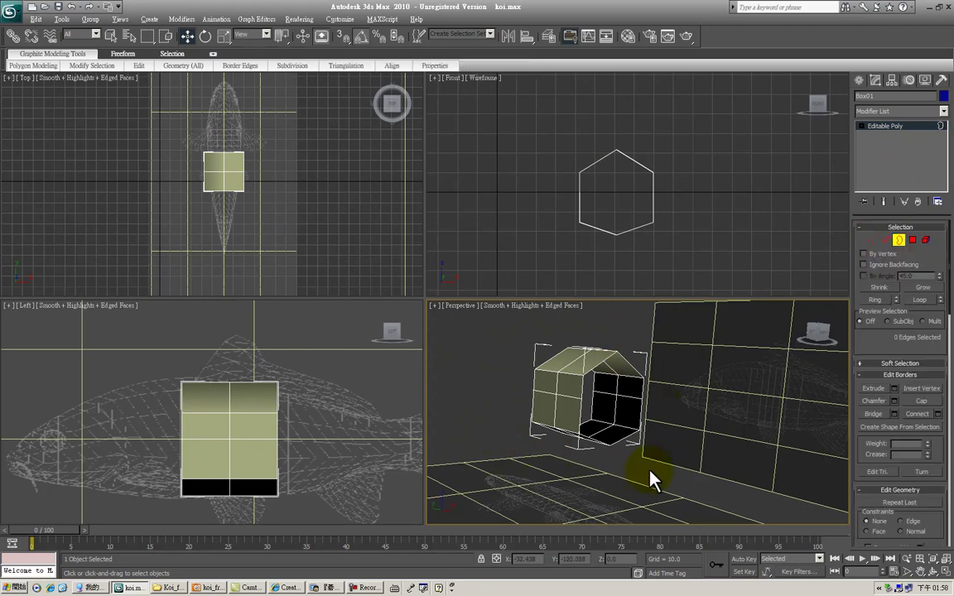
left_click(933, 571)
left_click_drag(550, 396, 650, 397)
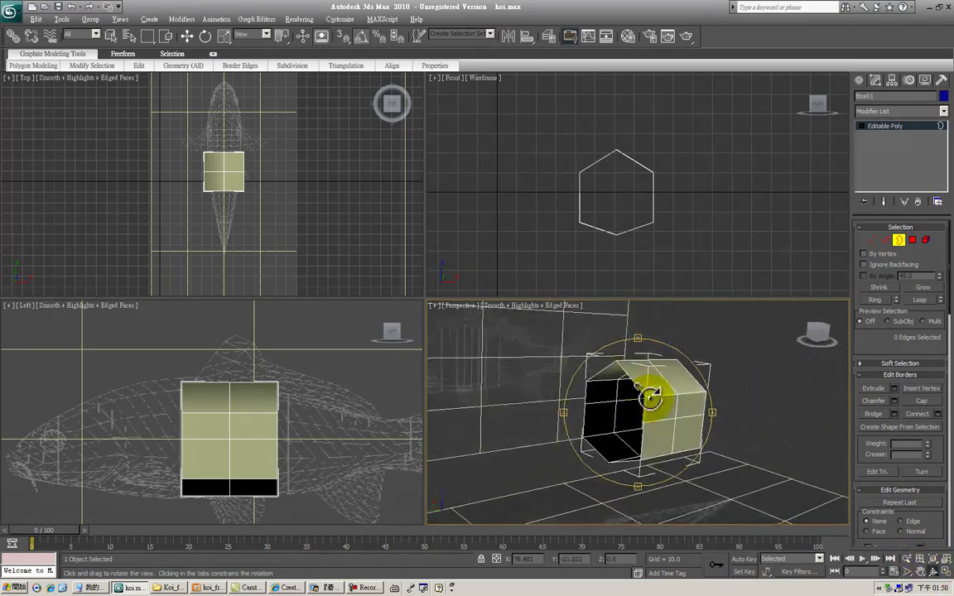
right_click(650, 398)
left_click(634, 383)
right_click(368, 371)
middle_click_drag(266, 398, 317, 392)
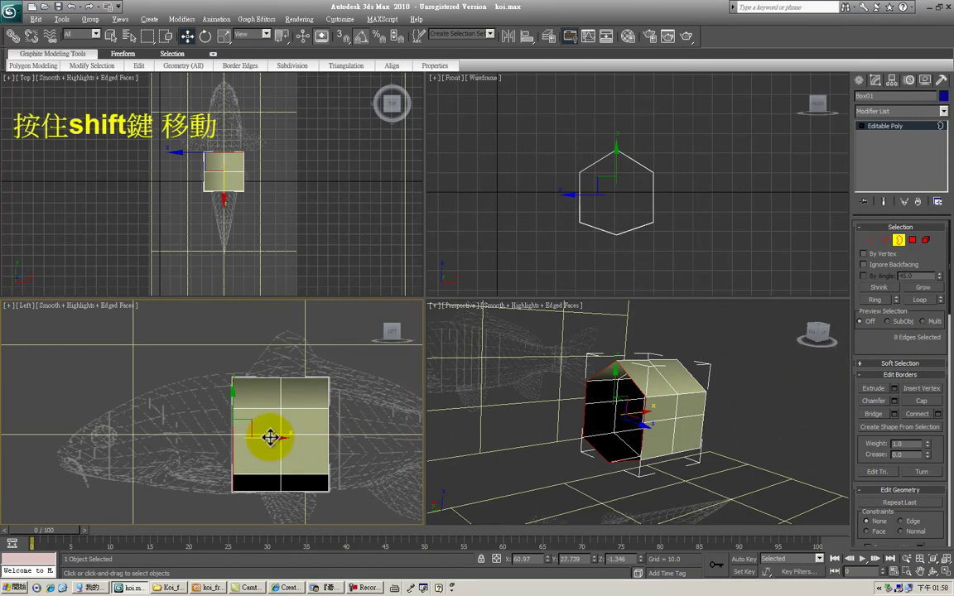
left_click_drag(270, 438, 215, 437, "shift")
left_click(224, 36)
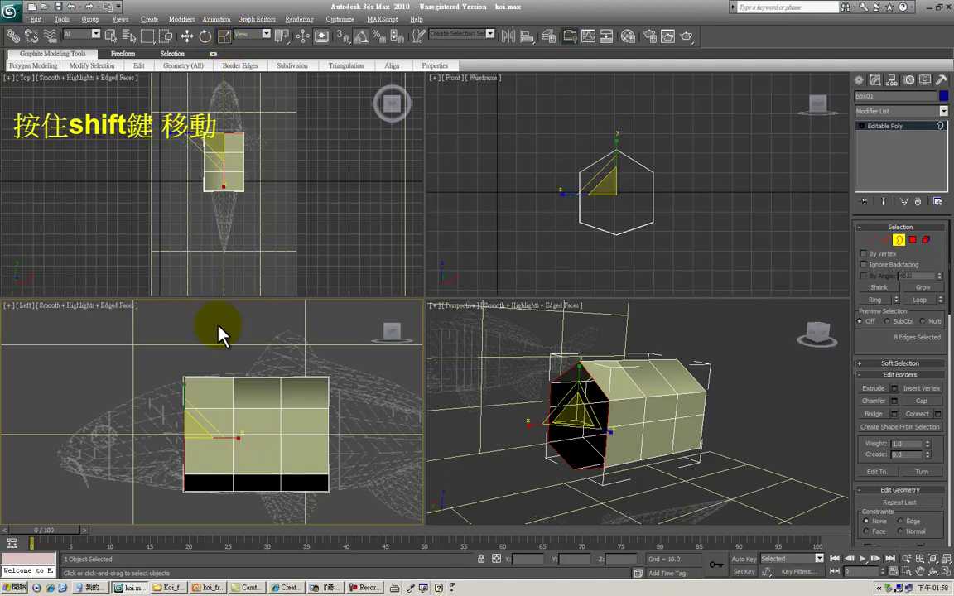
left_click(189, 37)
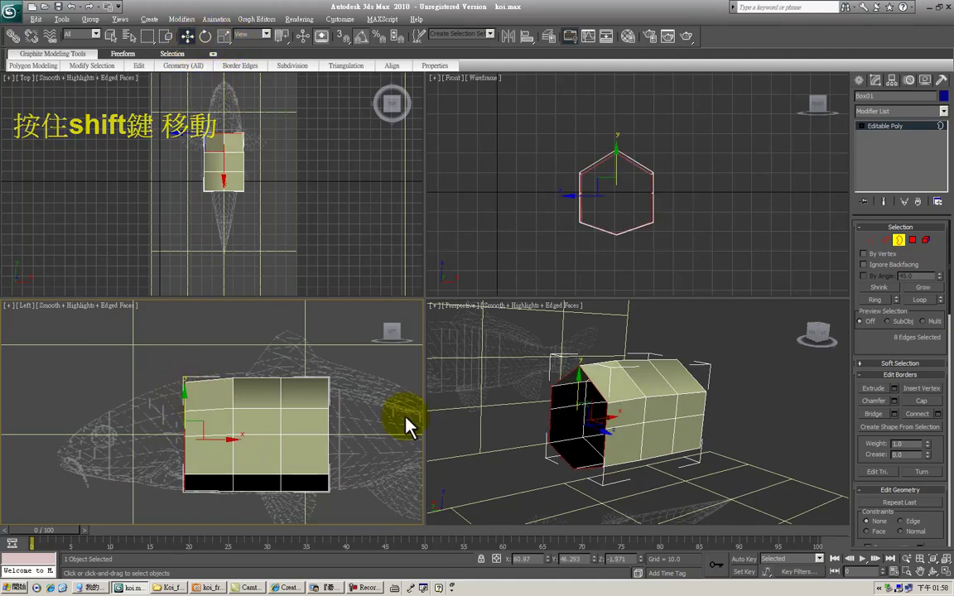
Extend the head-side border by a second segment of about 14 units, scaling it down and lowering it to the side reference.
left_click(944, 572)
middle_click_drag(478, 311, 525, 295)
scroll(525, 295, "up", 2)
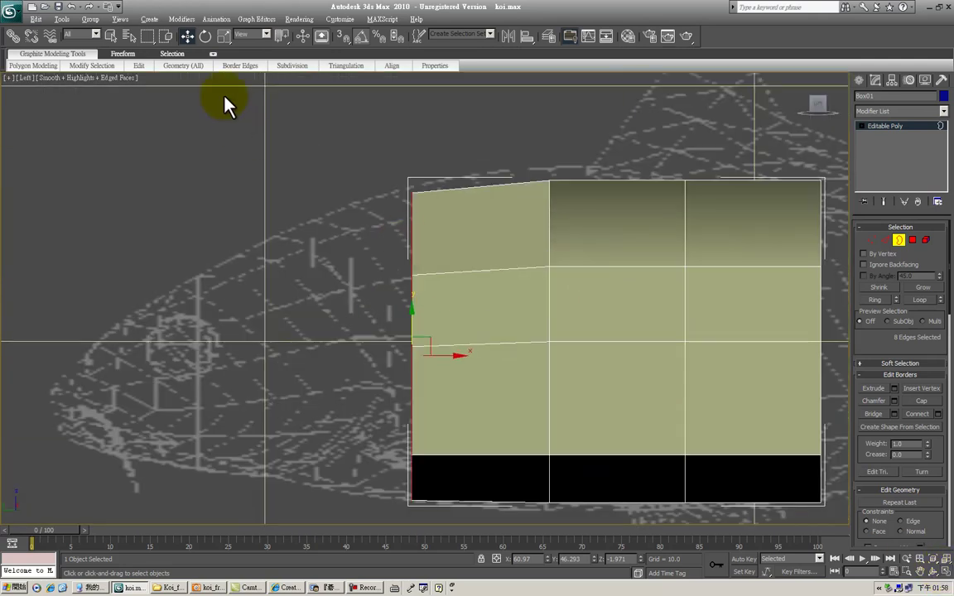
left_click_drag(439, 354, 308, 350, "shift")
left_click(224, 36)
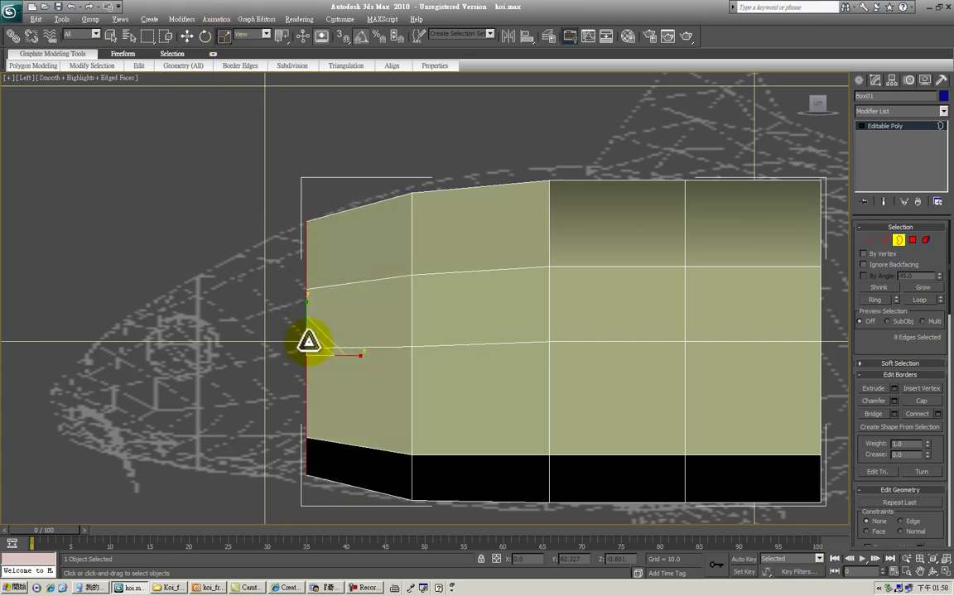
left_click(187, 36)
left_click_drag(308, 311, 307, 318)
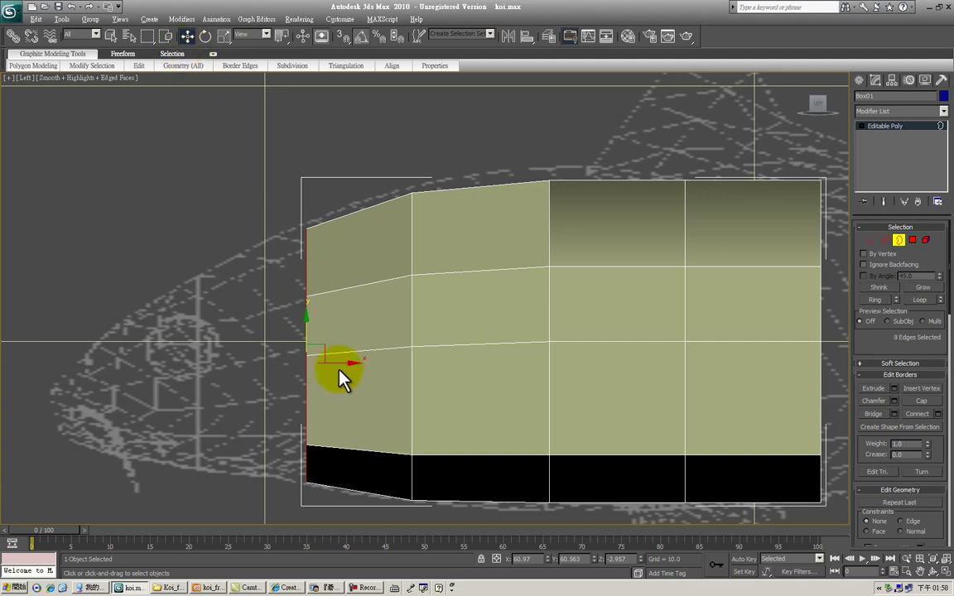
Extend the head-side border by a third segment up to just behind the koi's head, scaling and lowering it to match the outline.
left_click_drag(338, 365, 190, 381)
left_click(224, 35)
left_click(188, 37)
left_click_drag(187, 326, 187, 359)
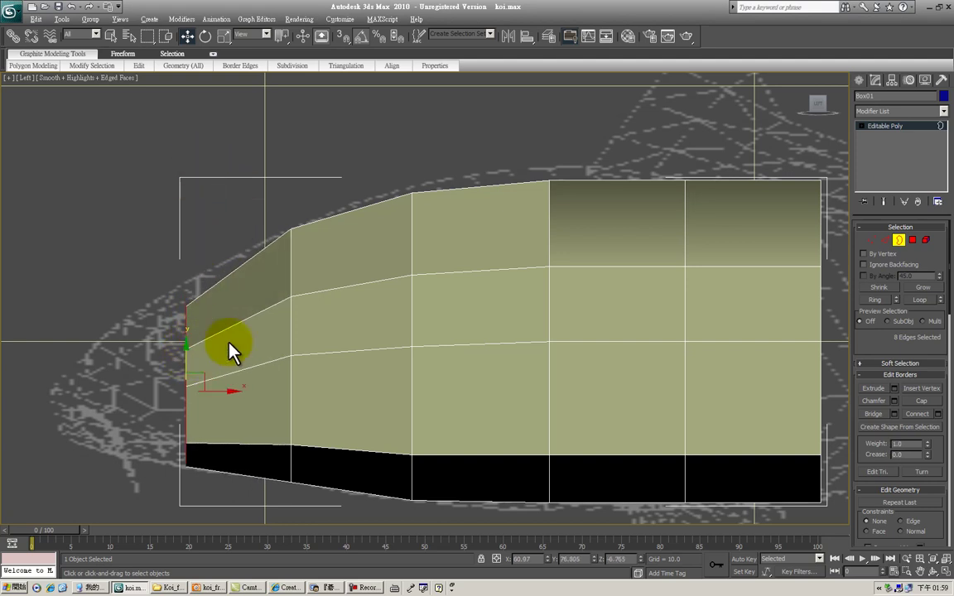
left_click(221, 37)
mouse_move(187, 338)
left_mouse_down()
mouse_move(187, 326)
mouse_move(187, 340)
left_mouse_up()
left_click(188, 36)
left_click_drag(216, 381, 154, 380)
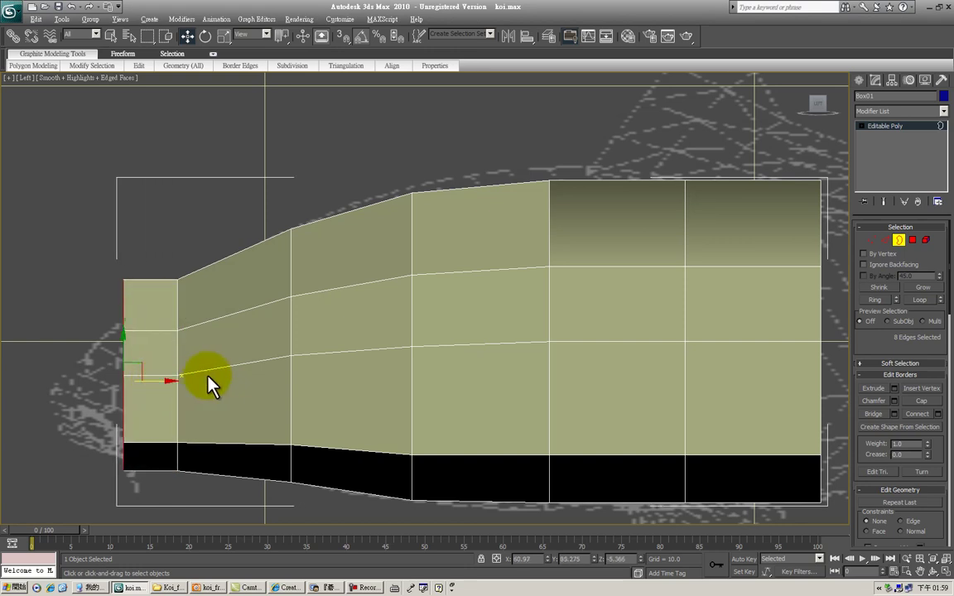
key("ctrl+z")
left_click(333, 182)
Scale down the eight vertices at the body's tail-side end and lower them to fit the side reference.
scroll(424, 295, "down", 2)
middle_click_drag(490, 286, 407, 289)
scroll(429, 290, "up", 1)
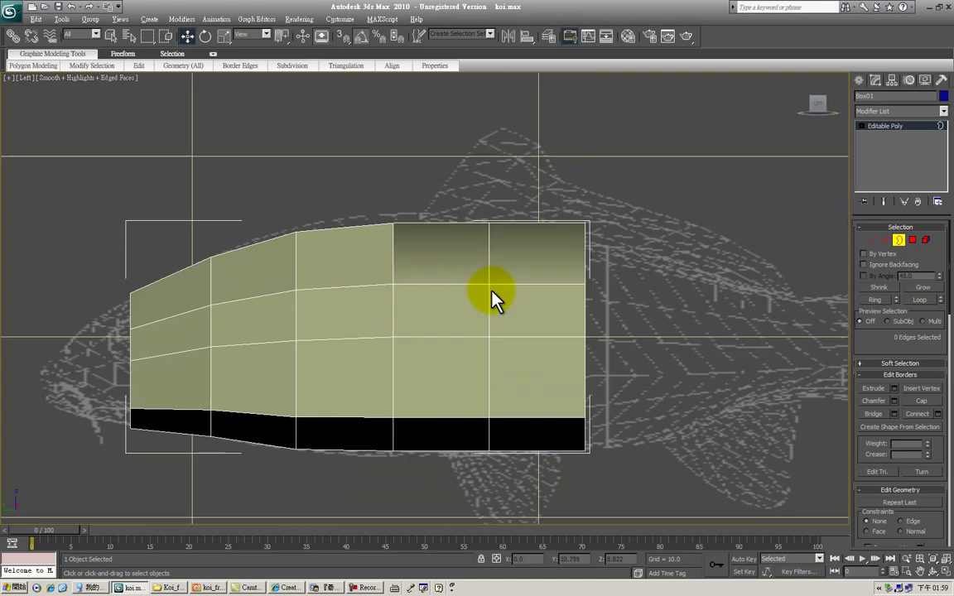
middle_click_drag(551, 277, 477, 273)
left_click(871, 239)
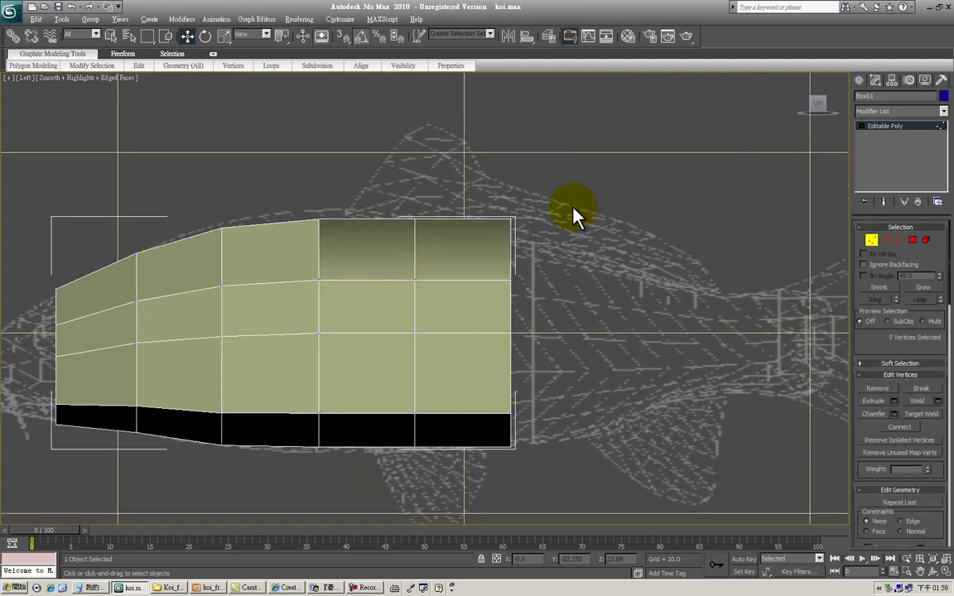
left_click(223, 37)
left_click_drag(515, 329, 515, 335)
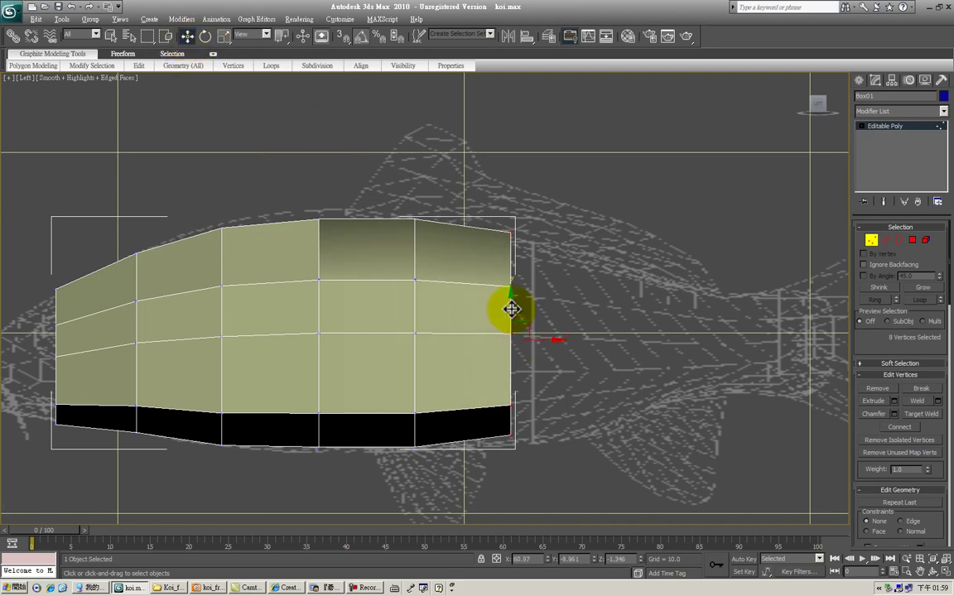
left_click_drag(511, 310, 512, 317)
left_click(589, 320)
Raise the third, fourth and fifth top-ridge vertices from the head in the Left view to match the koi's back outline.
scroll(589, 320, "down", 2)
middle_click_drag(545, 324, 597, 329)
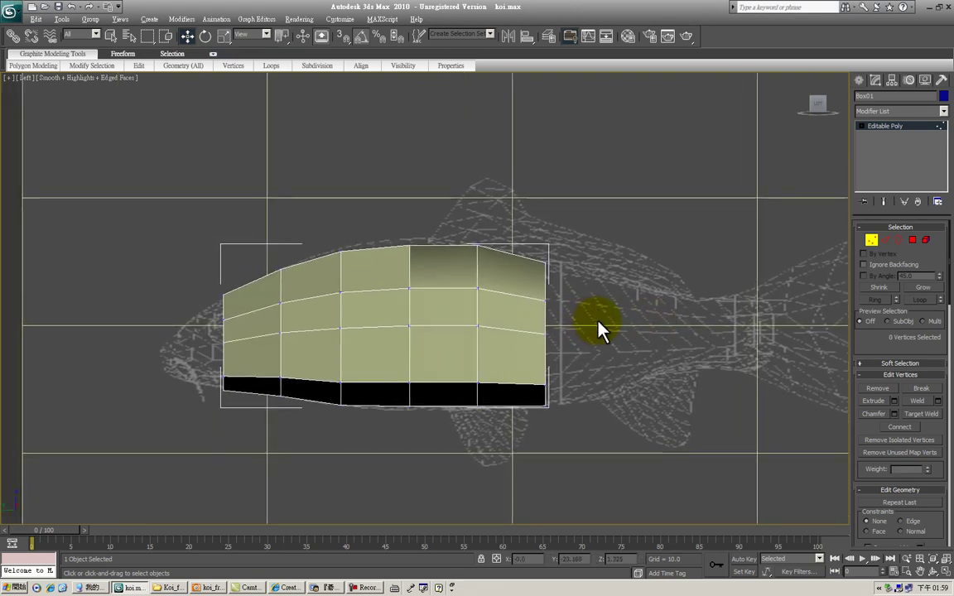
scroll(580, 323, "up", 2)
left_click(404, 225)
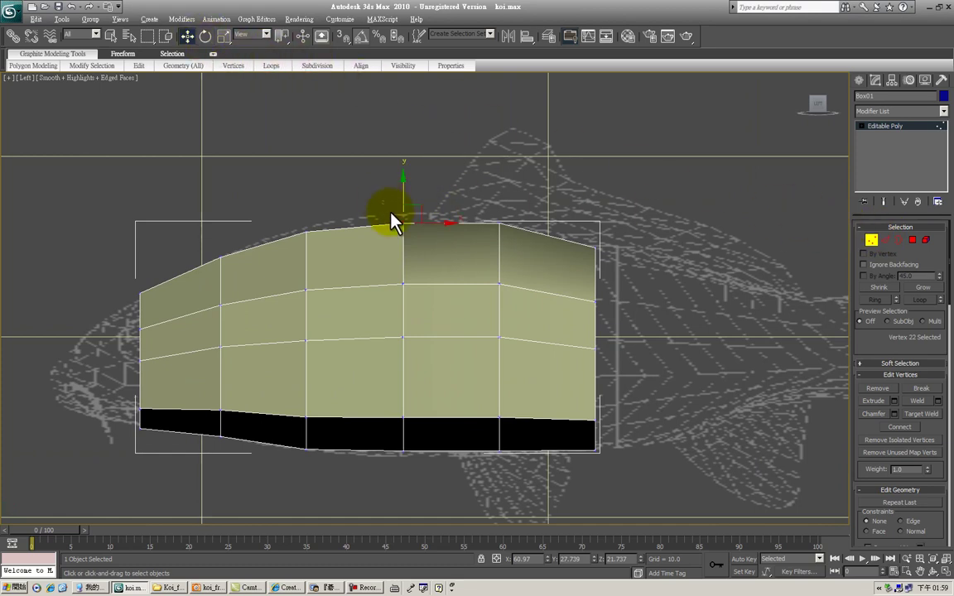
left_click_drag(403, 196, 400, 187)
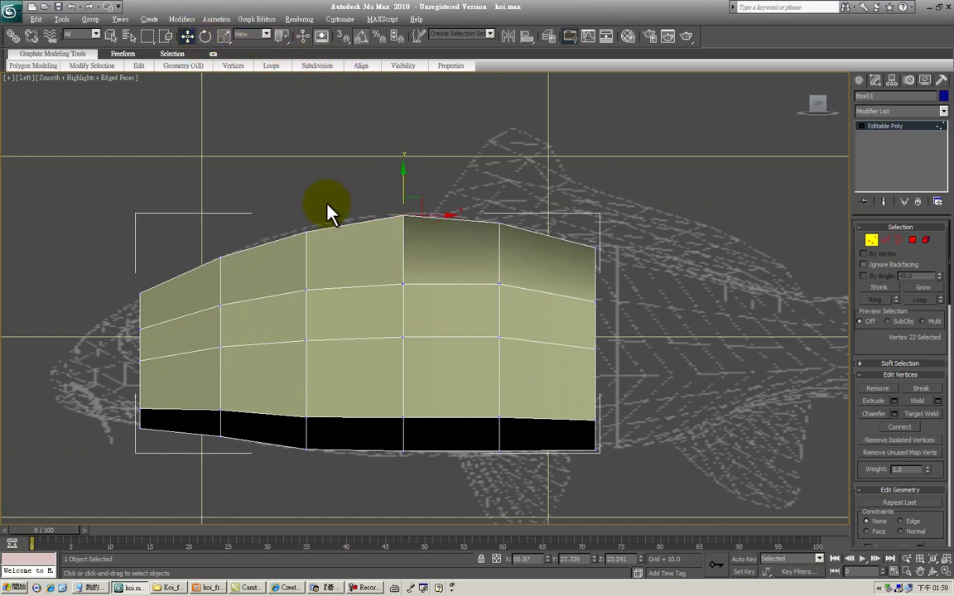
left_click_drag(313, 257, 308, 207)
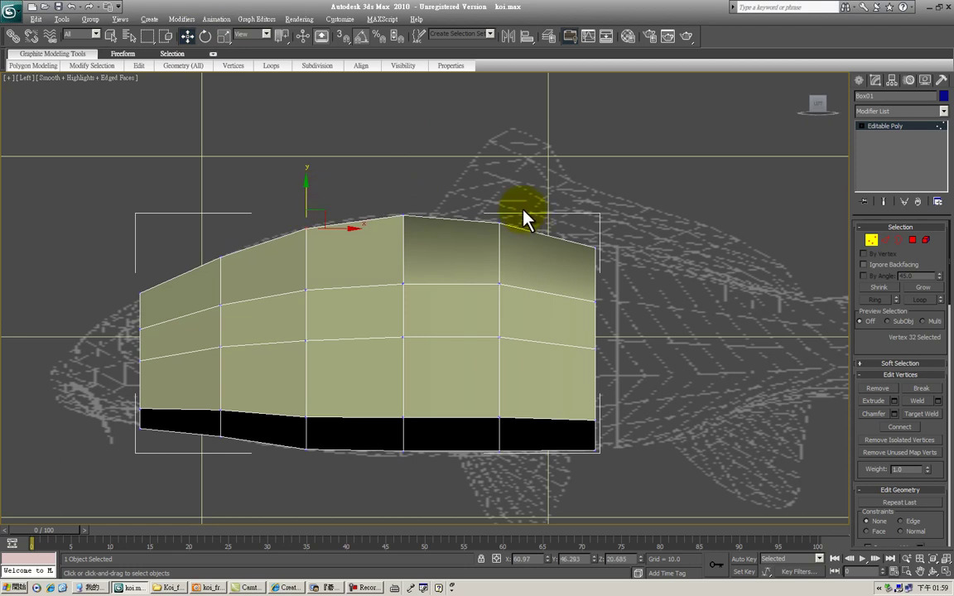
left_click_drag(514, 247, 499, 200)
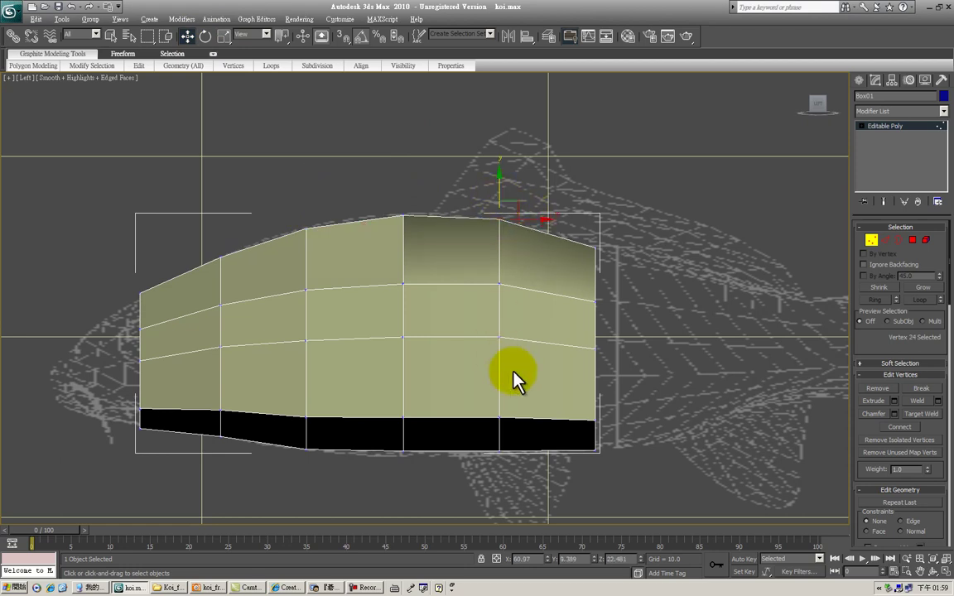
Raise the lowest vertex of the head-side border slightly to the belly outline, exit vertex editing and deselect the body.
middle_click_drag(302, 377, 432, 384)
left_click(271, 434)
left_click_drag(273, 411, 273, 406)
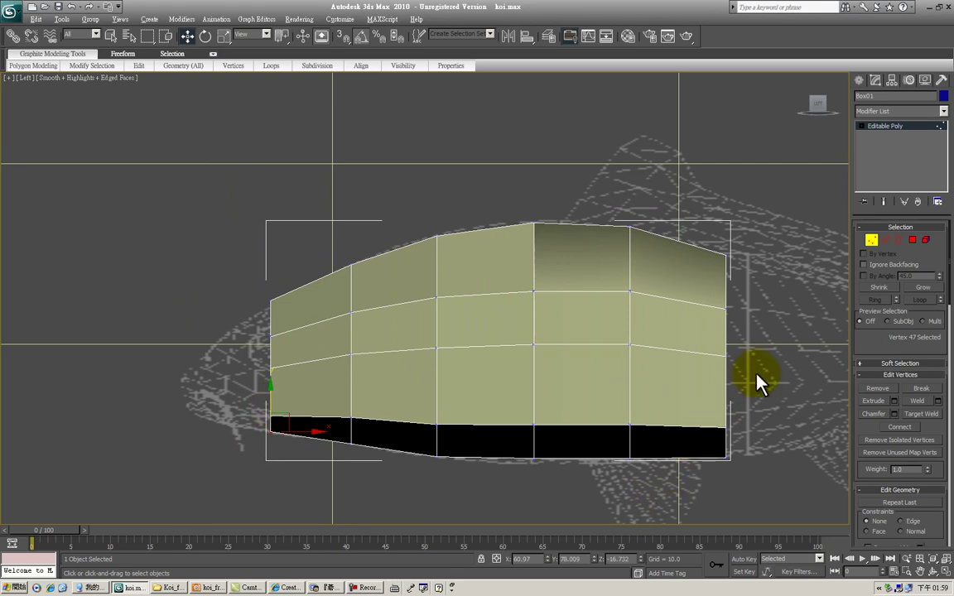
scroll(709, 366, "down", 3)
scroll(707, 367, "up", 3)
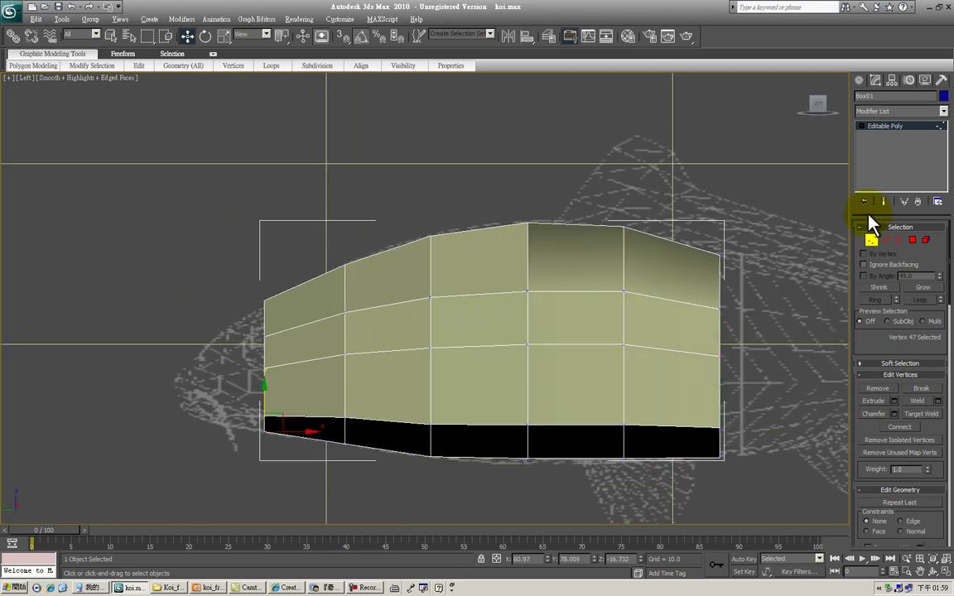
left_click(911, 129)
left_click(575, 199)
scroll(577, 207, "down", 3)
scroll(580, 220, "down", 3)
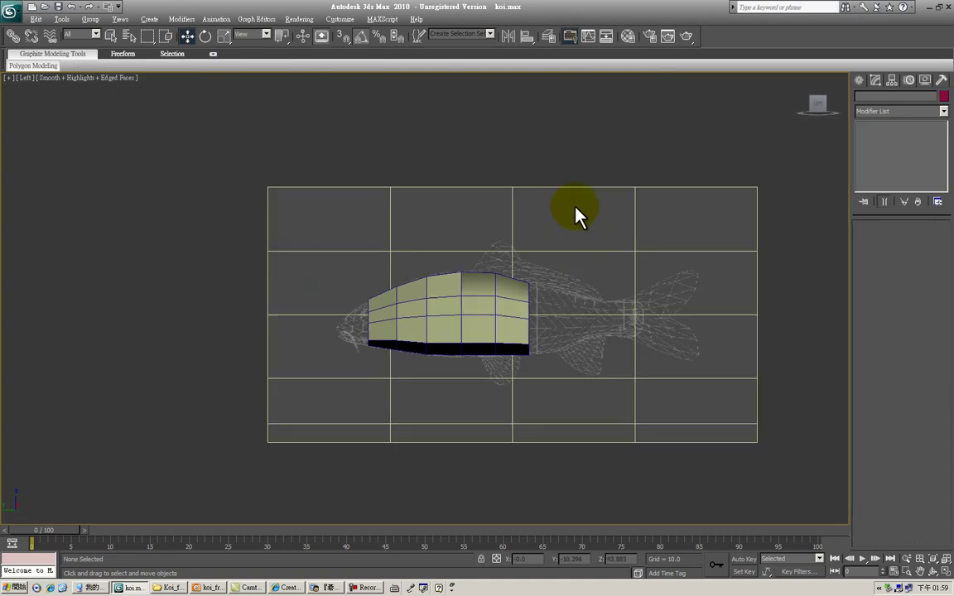
scroll(545, 235, "up", 3)
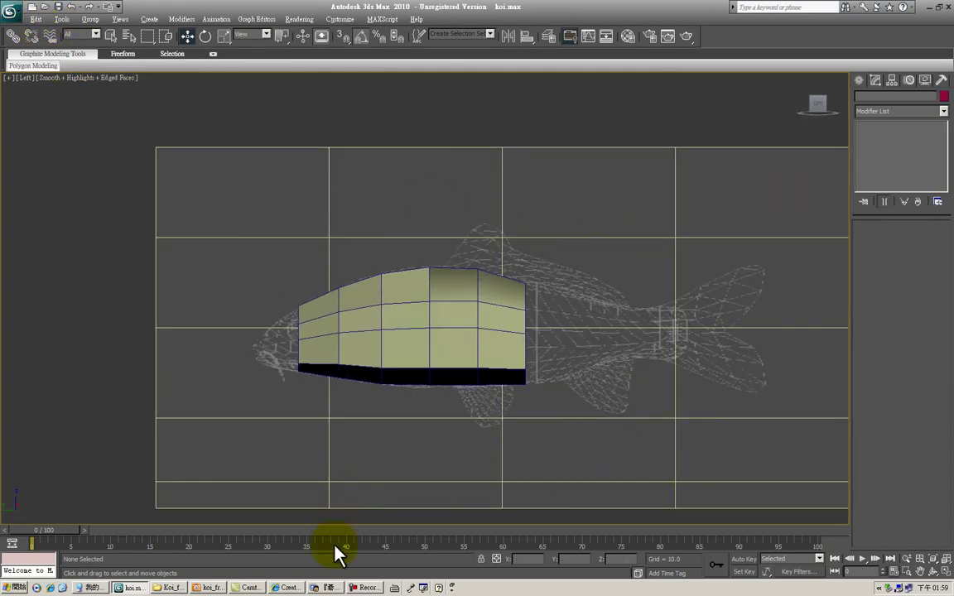
left_click(370, 587)
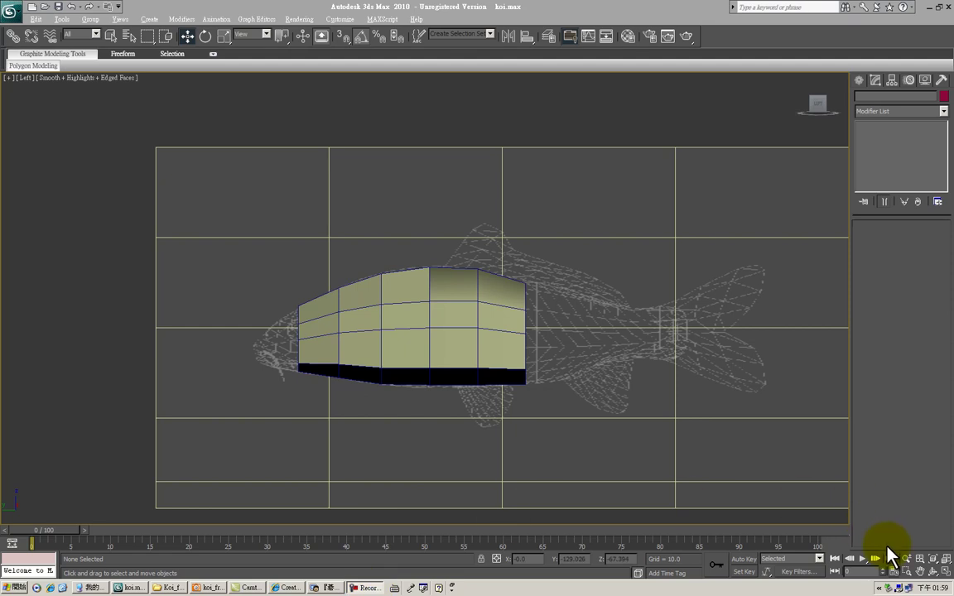